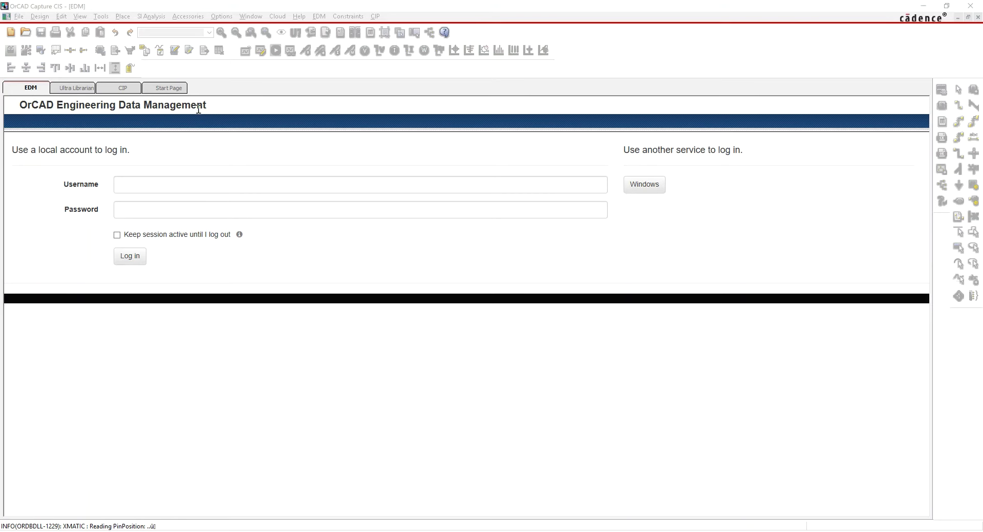
# - Choose Windows sign-in on the EDM login page instead of a local account
pyautogui.click(643, 189)
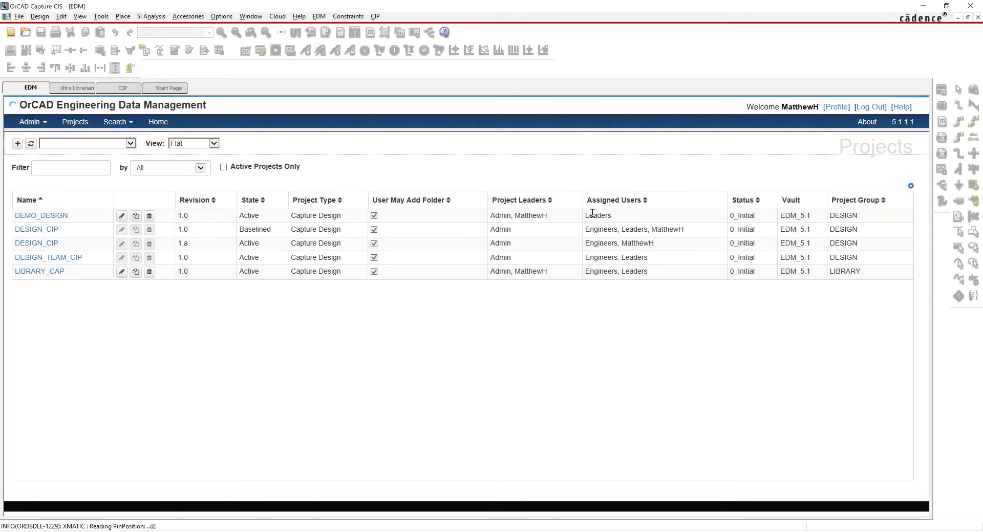
# - Open DEMO_DESIGN in Projects, check out DEMO_DESIGN.DSN and open it locally
pyautogui.click(46, 217)
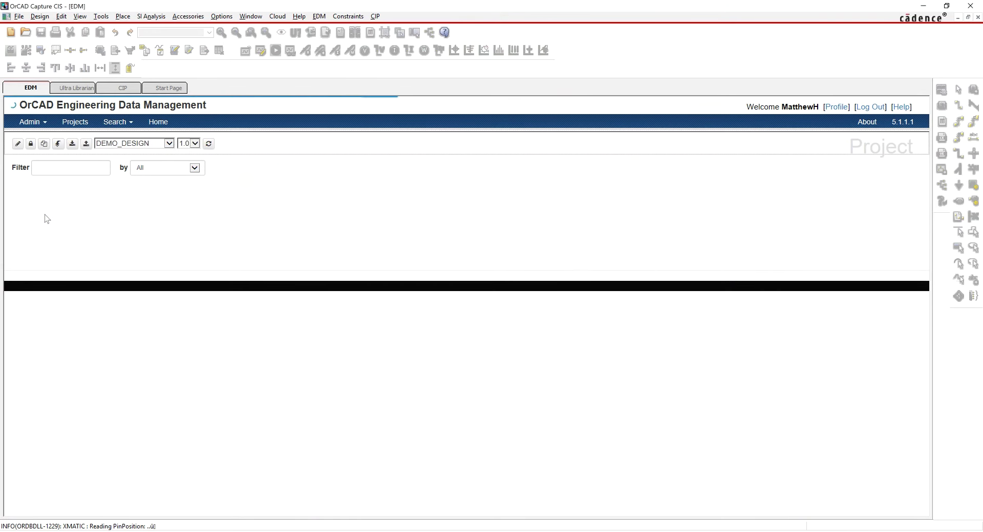
pyautogui.click(459, 311)
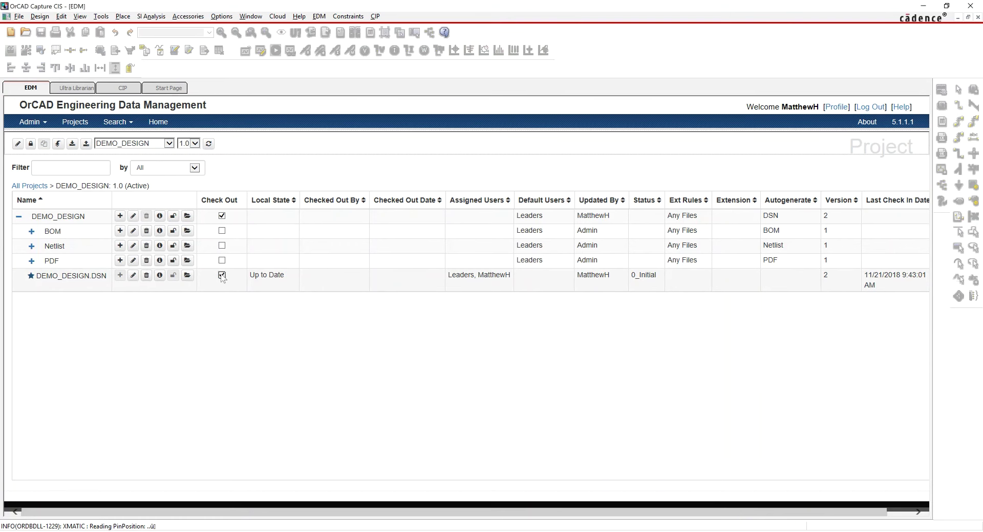
pyautogui.click(72, 145)
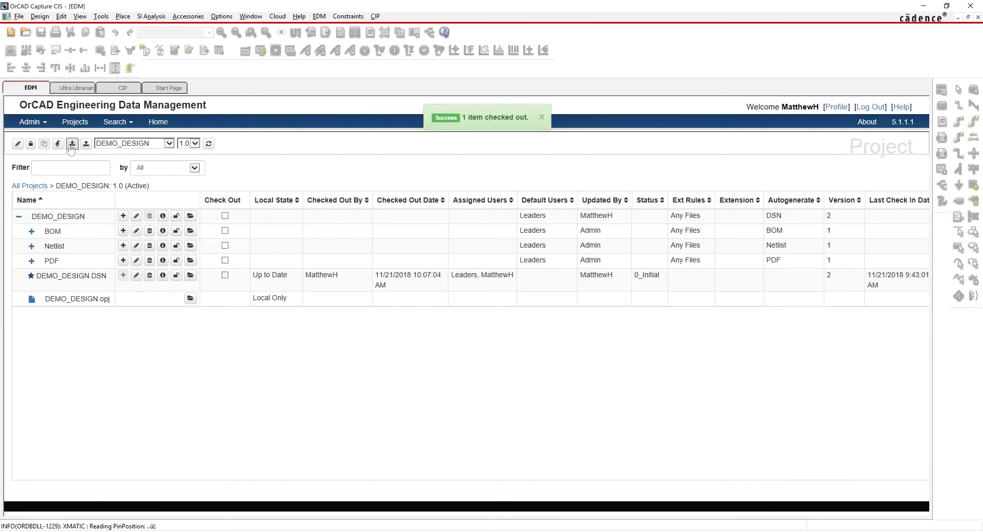
pyautogui.click(191, 275)
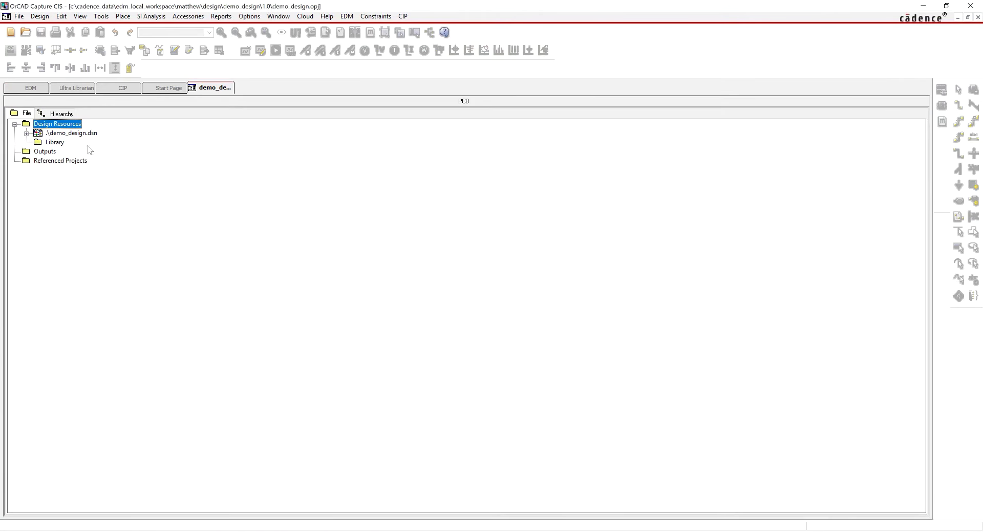
# - Expand demo_design.dsn and SCHEMATIC1 to open PAGE1, then bring up the CIS part browser
pyautogui.doubleClick(72, 133)
pyautogui.doubleClick(69, 142)
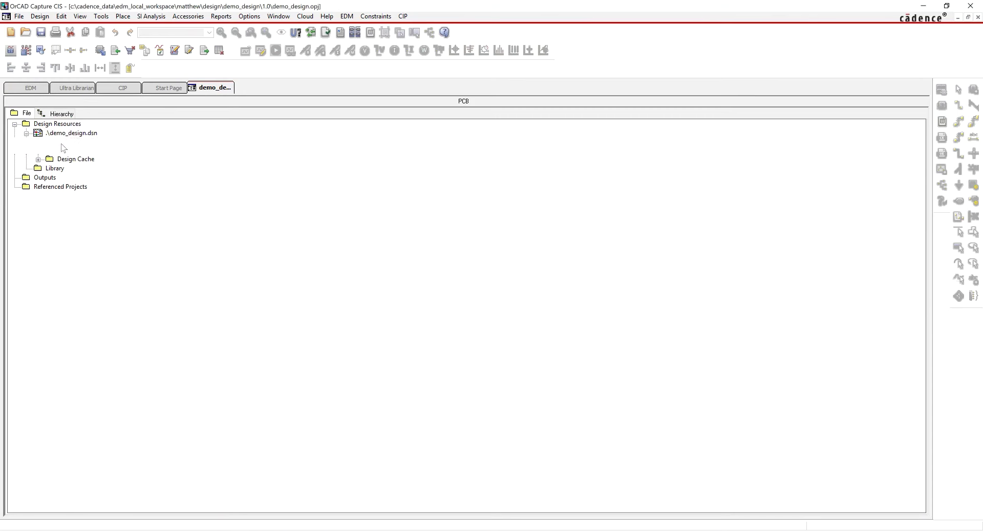
pyautogui.doubleClick(76, 151)
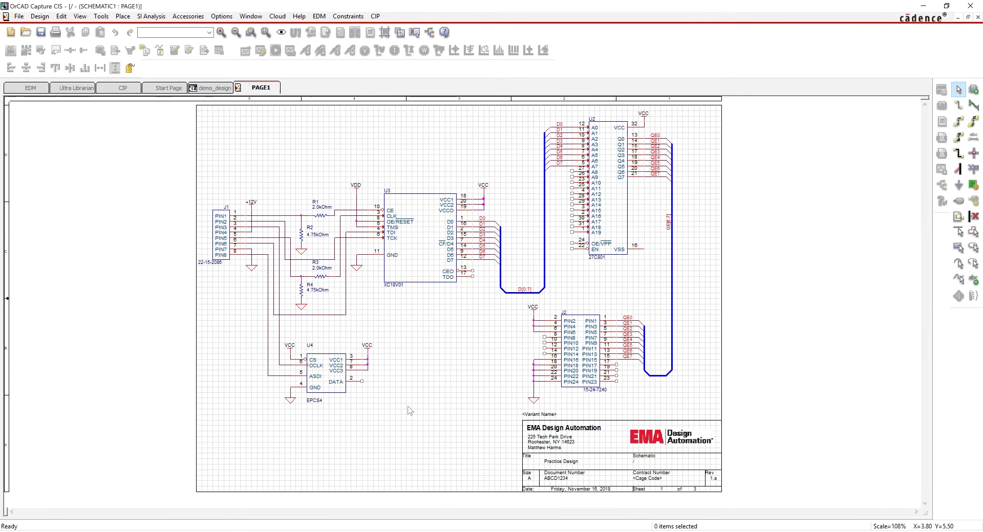
pyautogui.press('z')
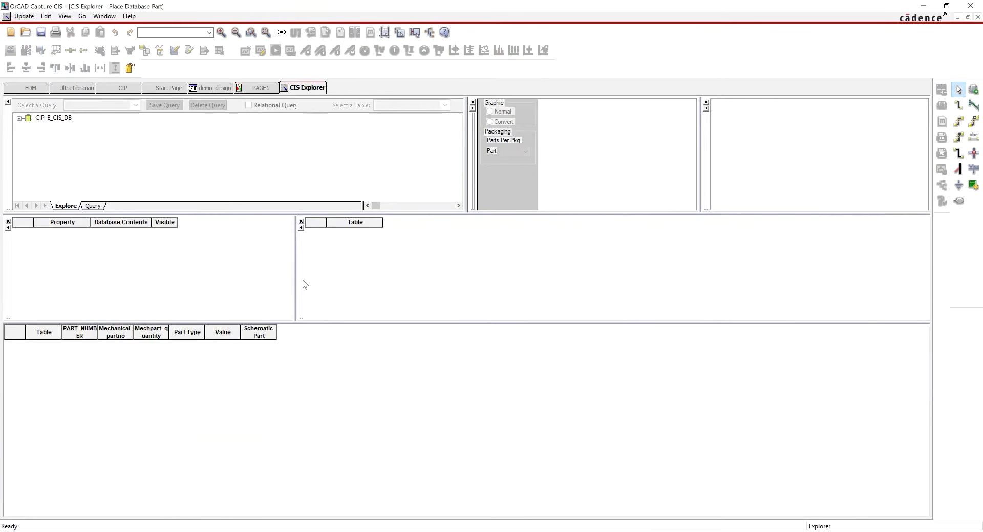
# - Expand CIP-E_CIS_DB down to Capacitors > EMA > Ceramic > SMD
pyautogui.click(19, 118)
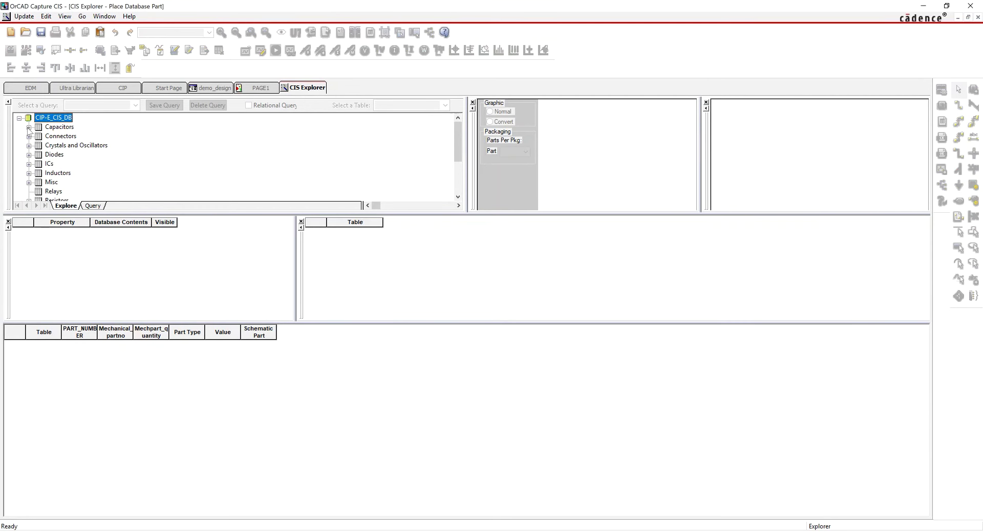
pyautogui.click(29, 127)
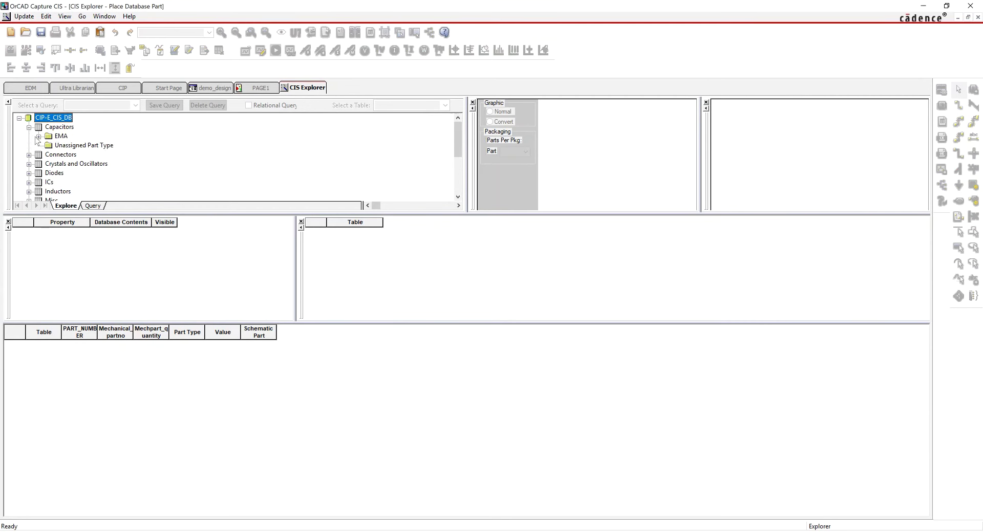
pyautogui.click(39, 136)
pyautogui.click(48, 154)
pyautogui.click(58, 164)
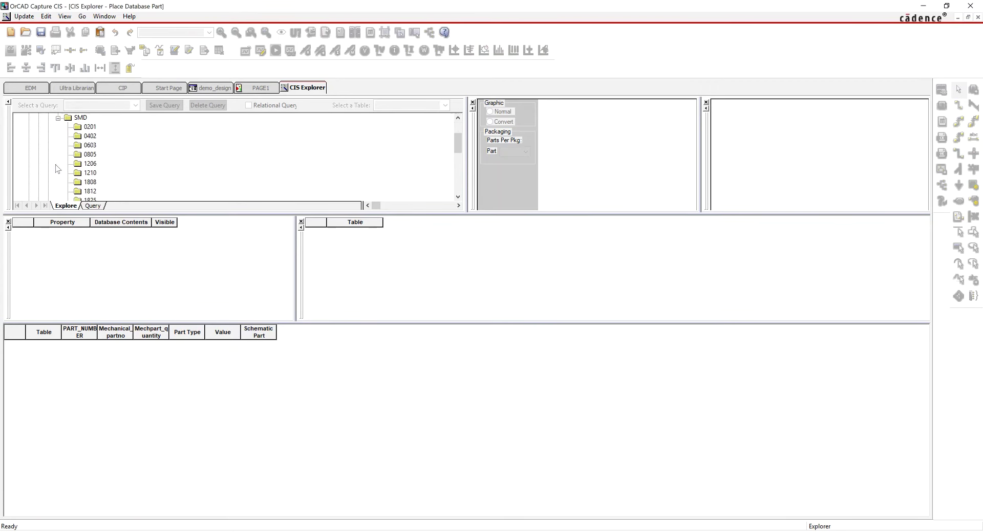
# - List the 1206 ceramic capacitors, preview EMA-00000502V22, and switch to querying by value
pyautogui.click(90, 164)
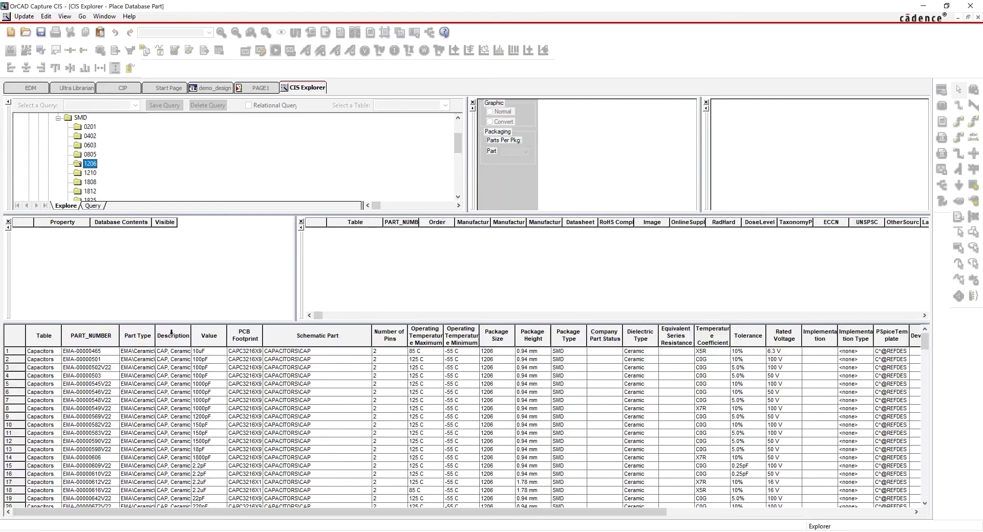
pyautogui.click(194, 369)
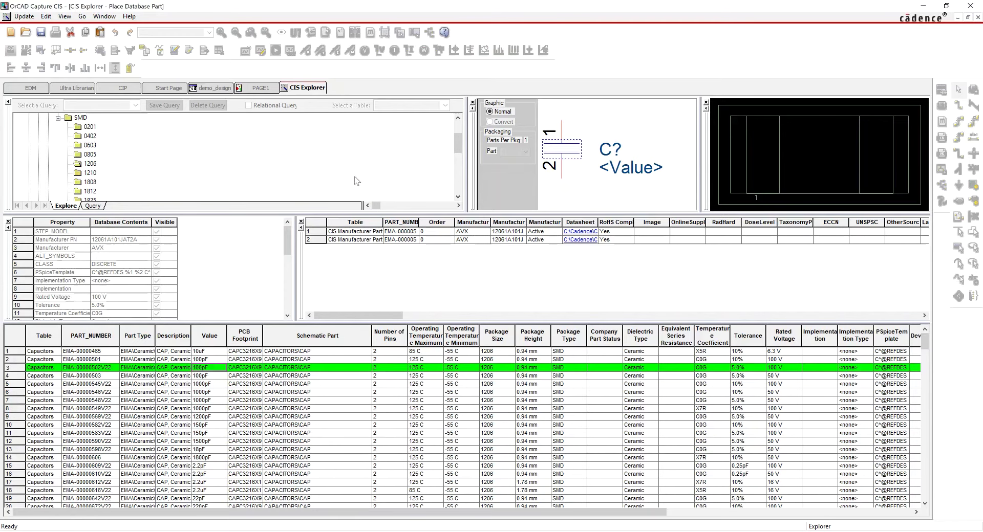
pyautogui.click(93, 206)
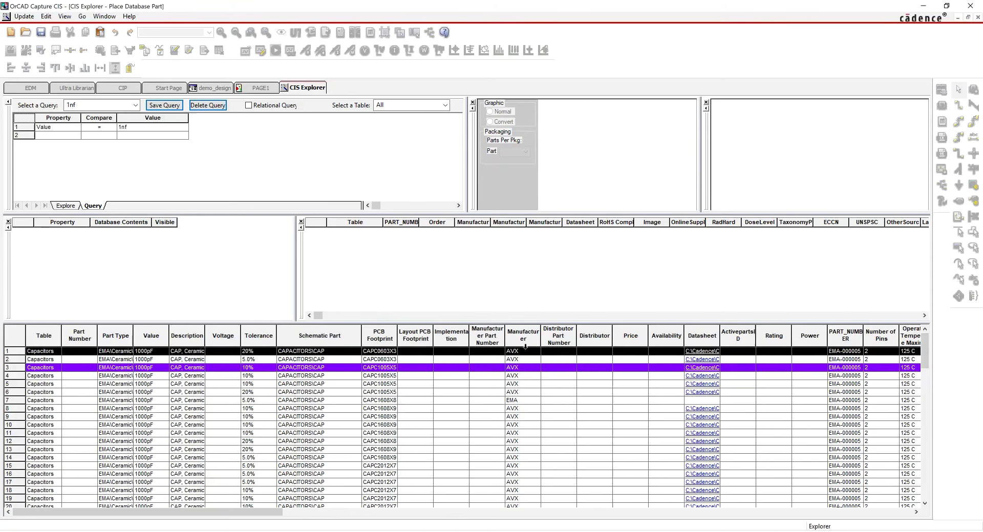
# - Pick the 1000pF capacitor in row 5 and place C15 and C16 on PAGE1
pyautogui.moveTo(277, 514); pyautogui.dragTo(367, 517)
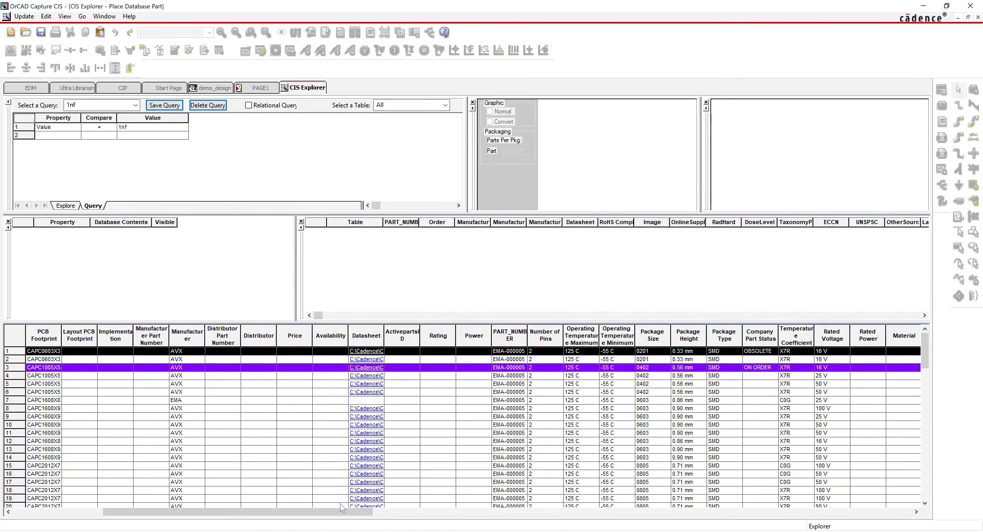
pyautogui.moveTo(334, 516); pyautogui.dragTo(168, 517)
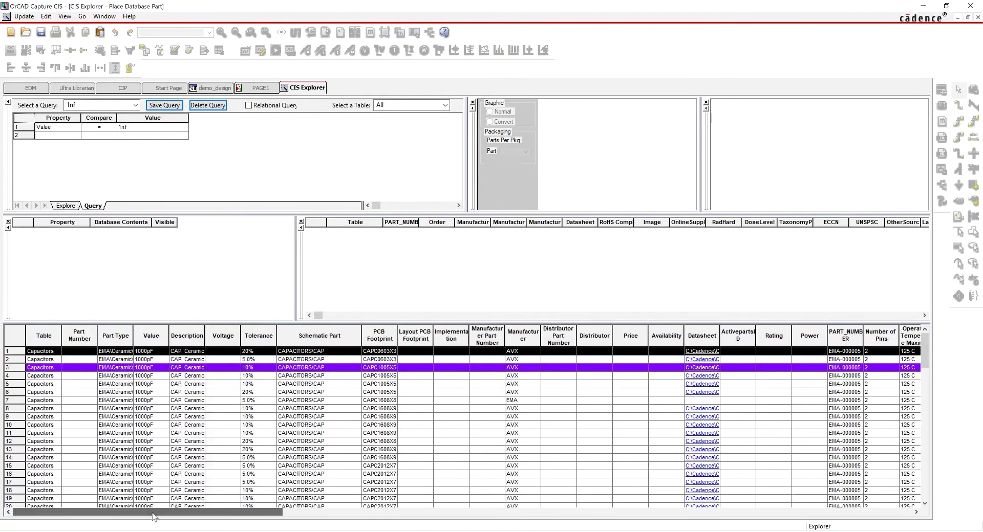
pyautogui.click(191, 385)
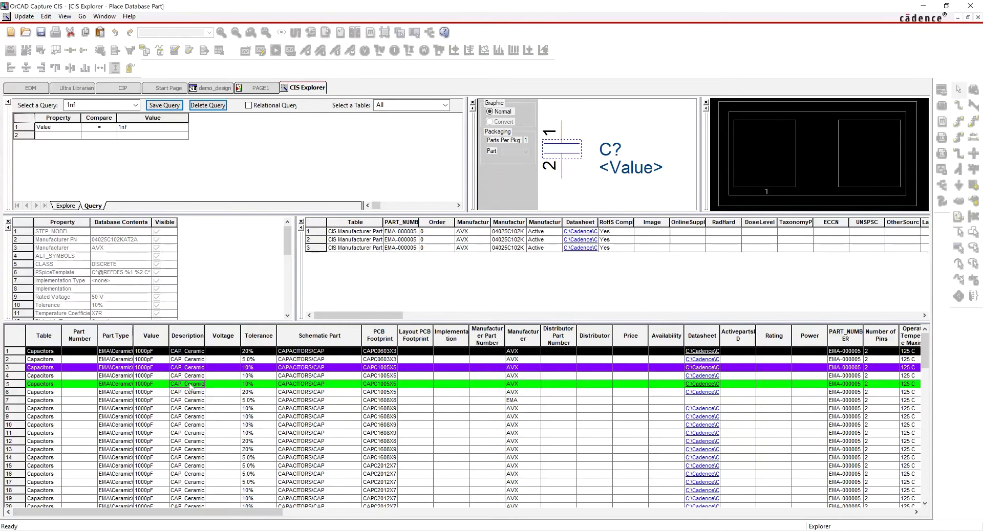
pyautogui.doubleClick(191, 384)
pyautogui.click(354, 435)
pyautogui.click(394, 435)
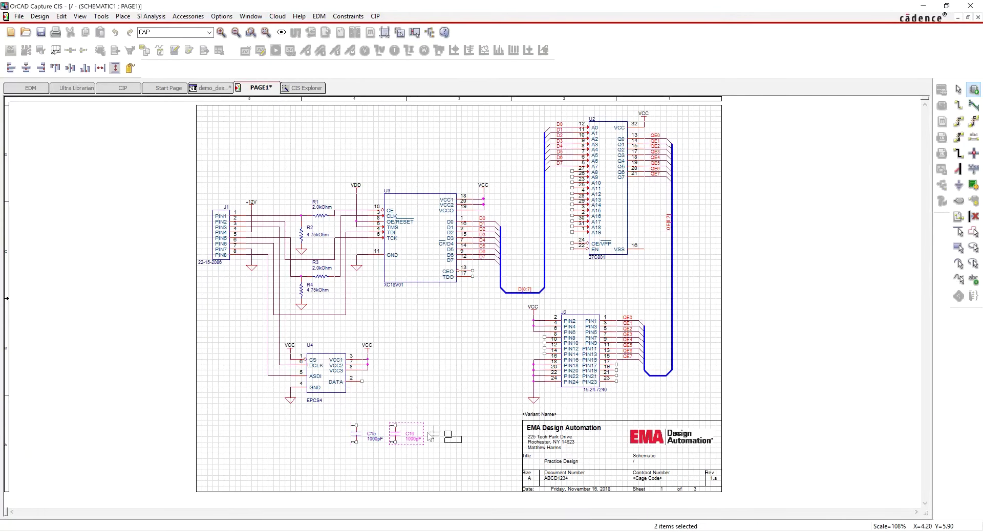
# - Place a third 1000pF capacitor, C17, and zoom in on the three
pyautogui.click(433, 435)
pyautogui.press('Escape')
pyautogui.keyDown('ctrl'); pyautogui.scroll(1, 399, 436); pyautogui.keyUp('ctrl')
pyautogui.keyDown('ctrl'); pyautogui.scroll(1, 416, 407); pyautogui.keyUp('ctrl')
# - Review C15–C17 properties, confirming part numbers and the CAPC1005X56N footprint
pyautogui.moveTo(253, 184); pyautogui.dragTo(674, 322)
pyautogui.hotkey('ctrl', 'e')
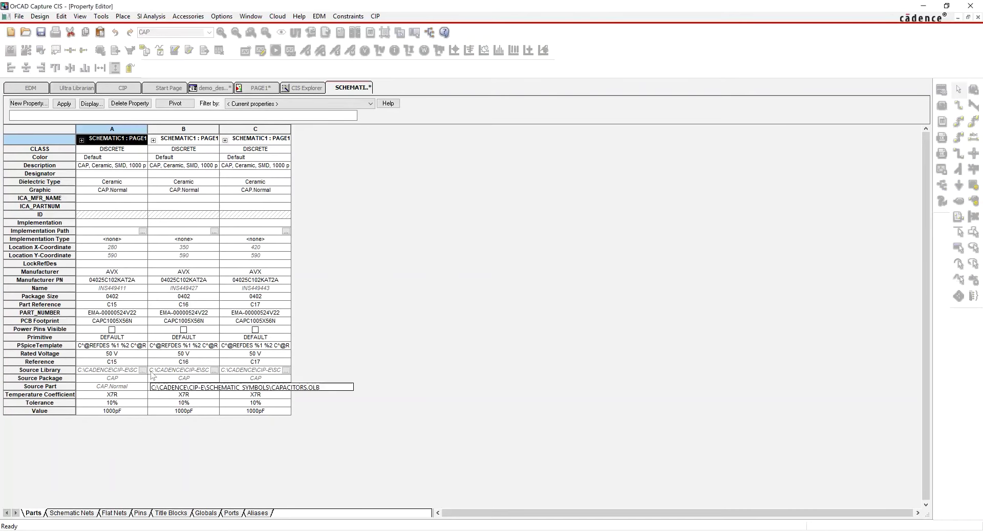
pyautogui.click(102, 280)
pyautogui.click(107, 313)
pyautogui.click(109, 321)
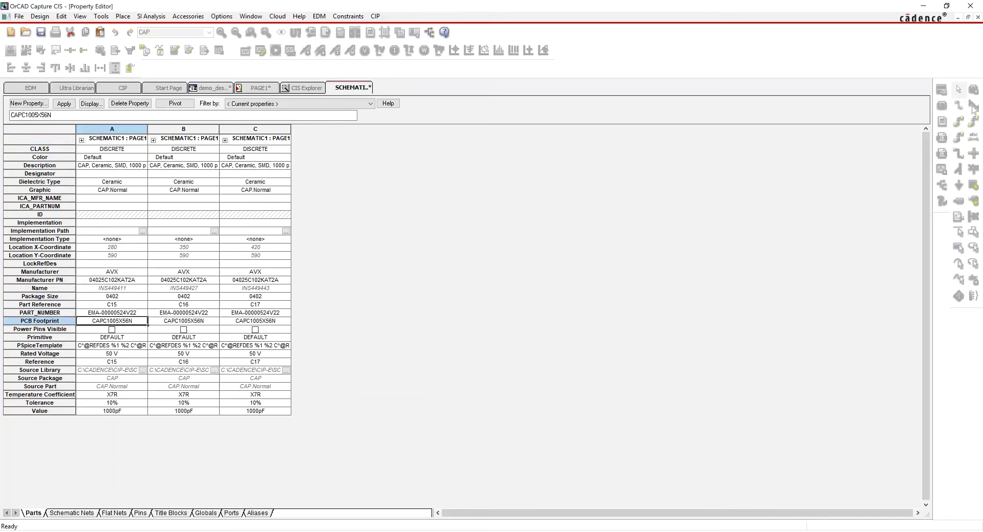
pyautogui.click(978, 17)
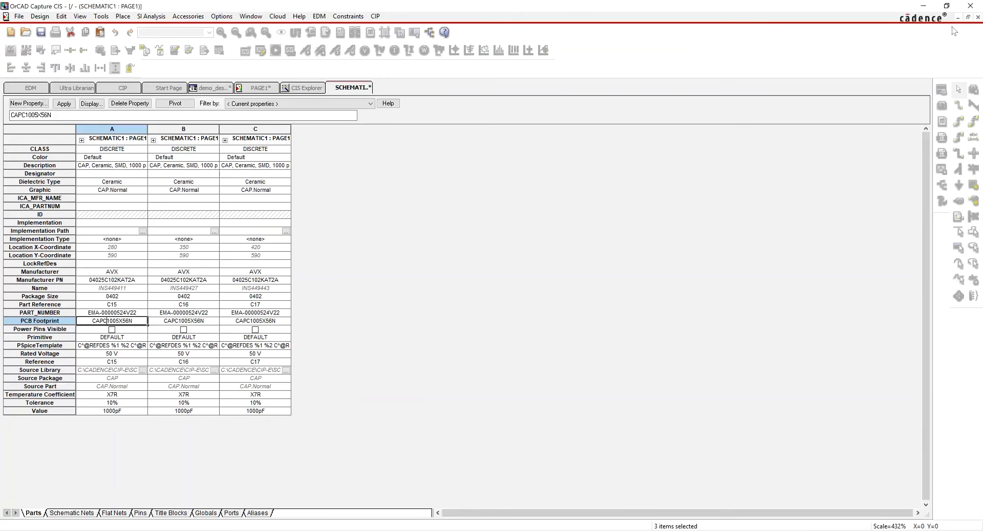
pyautogui.click(518, 298)
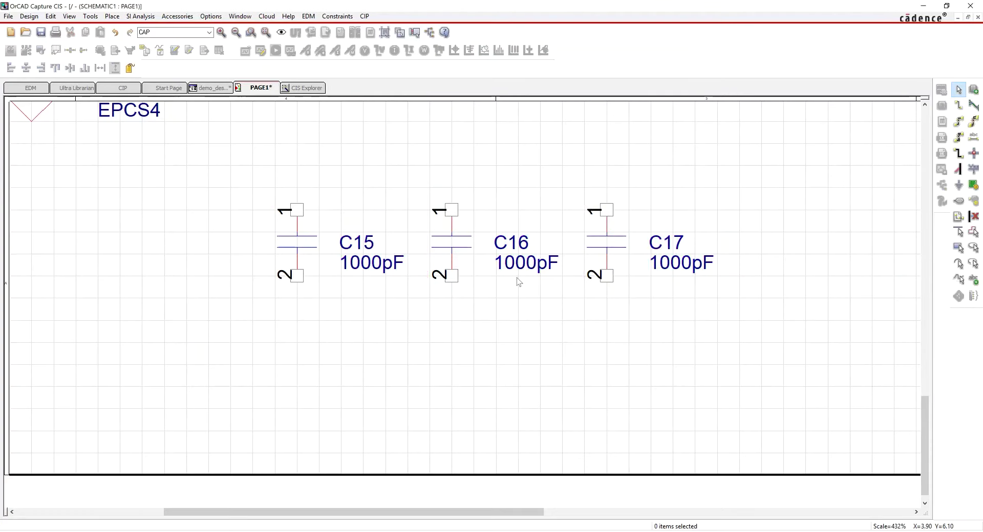
# - Change C17's value label to 5.6uf
pyautogui.doubleClick(667, 269)
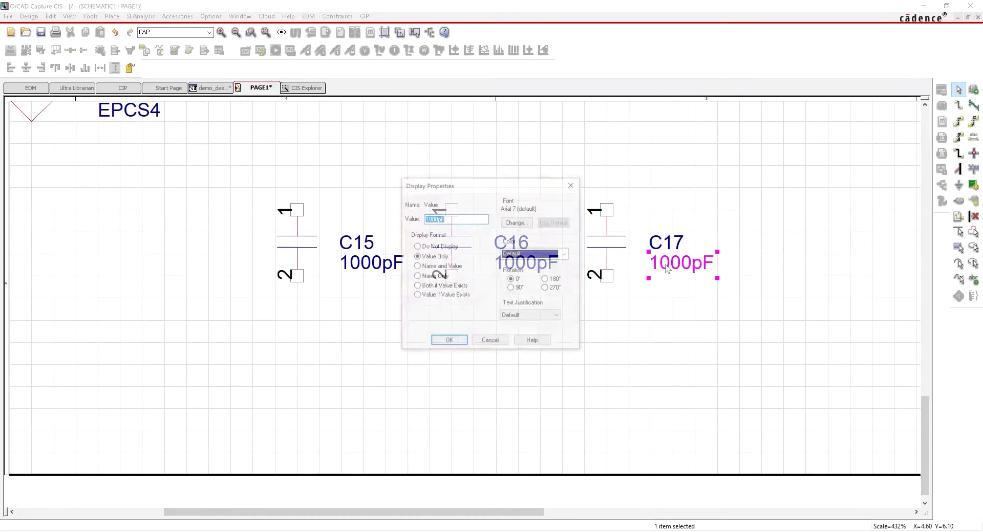
pyautogui.write('5.6uf')
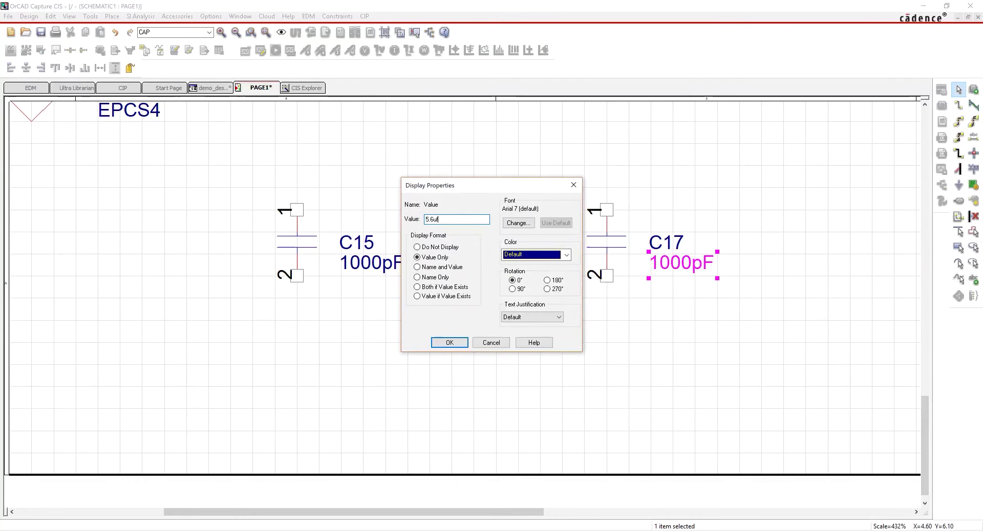
pyautogui.press('Return')
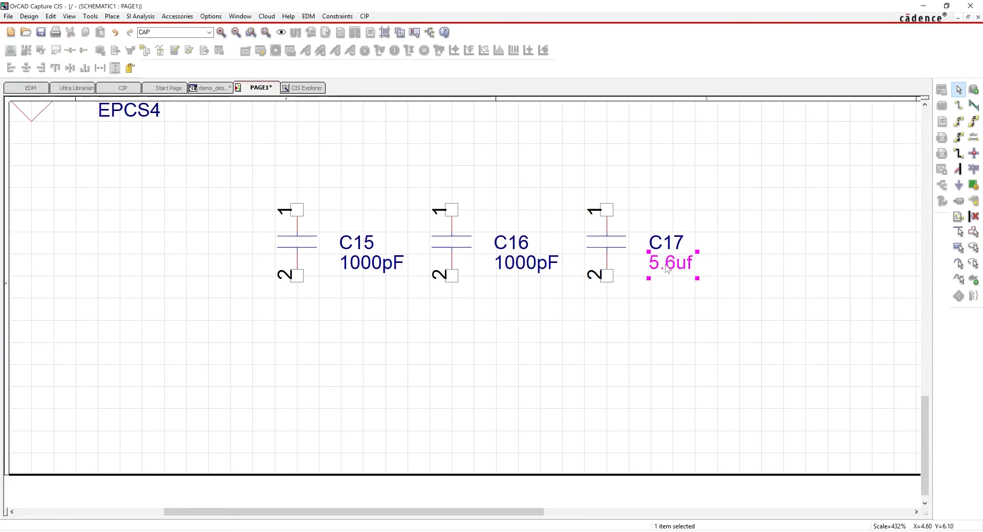
# - Change C16's value label to 3.3uf
pyautogui.doubleClick(527, 273)
pyautogui.write('3.3u')
pyautogui.press('Return')
pyautogui.click(518, 307)
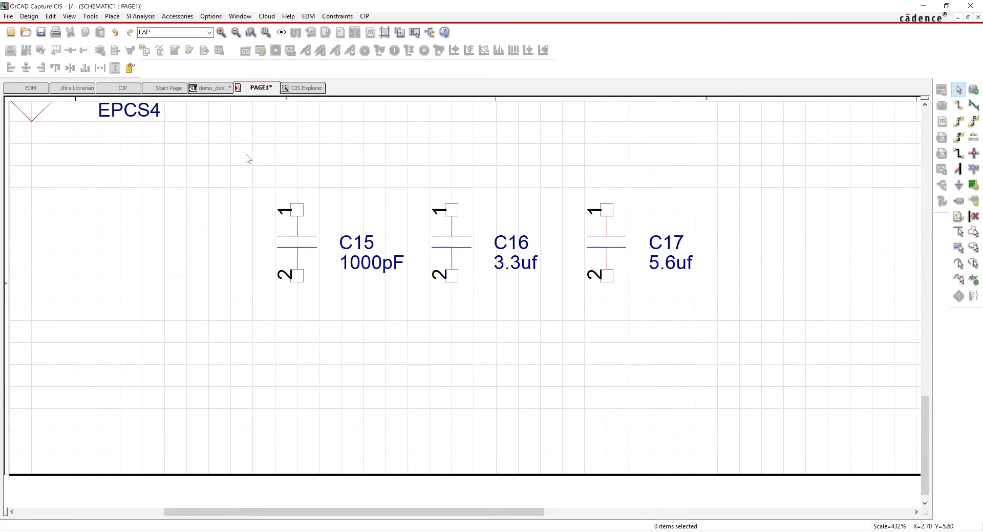
# - Open the design's Part Manager and run Update Status on all parts
pyautogui.click(219, 88)
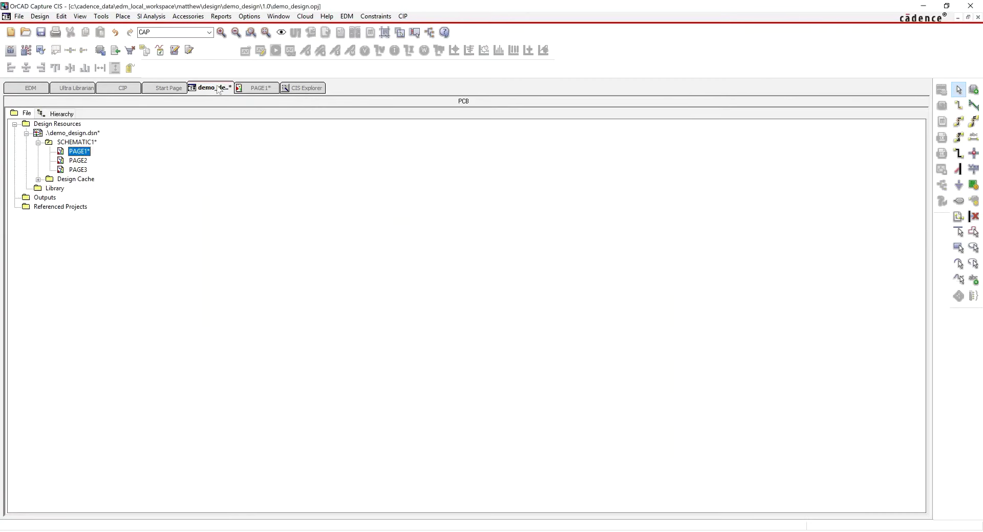
pyautogui.rightClick(84, 133)
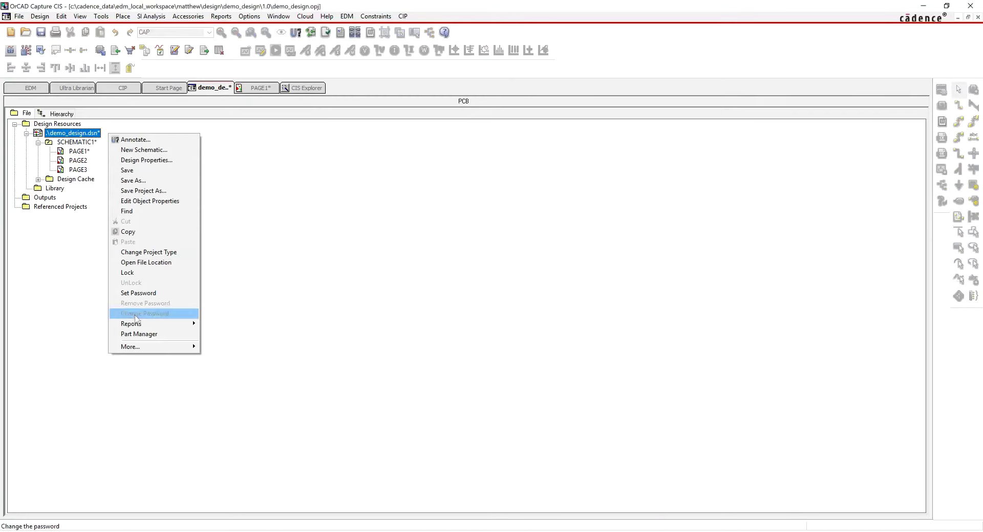
pyautogui.click(138, 334)
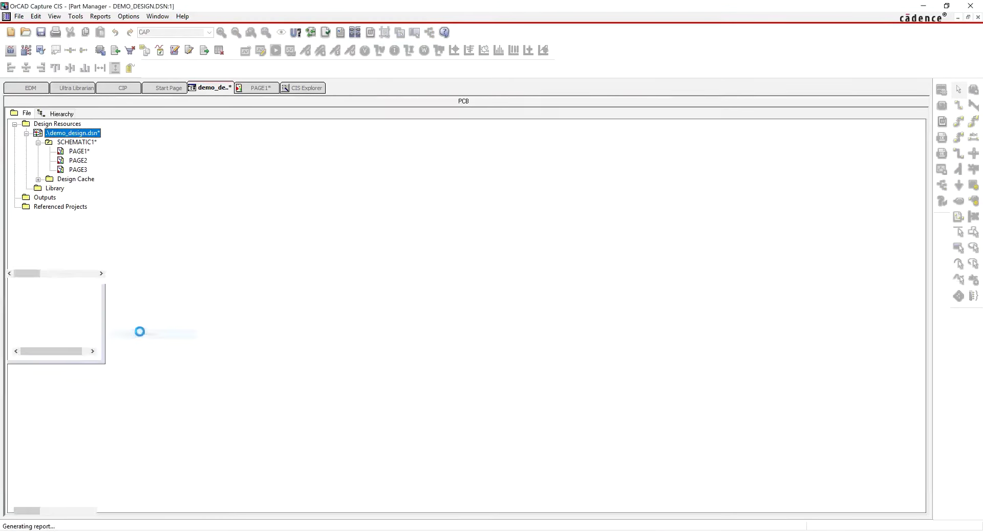
pyautogui.rightClick(306, 279)
pyautogui.click(328, 311)
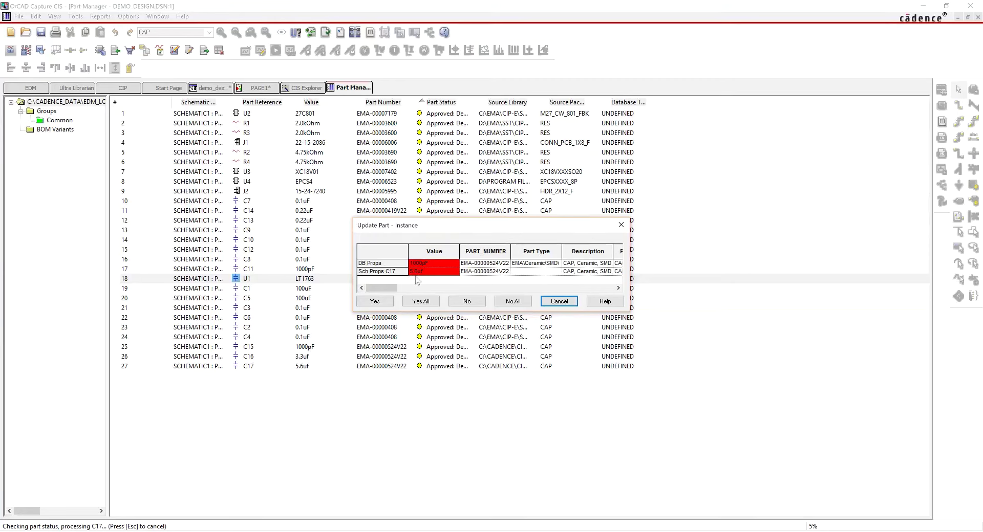
# - Keep C17's 5.6uf value, reset C16 from the database, and skip the warnings
pyautogui.click(462, 302)
pyautogui.click(374, 301)
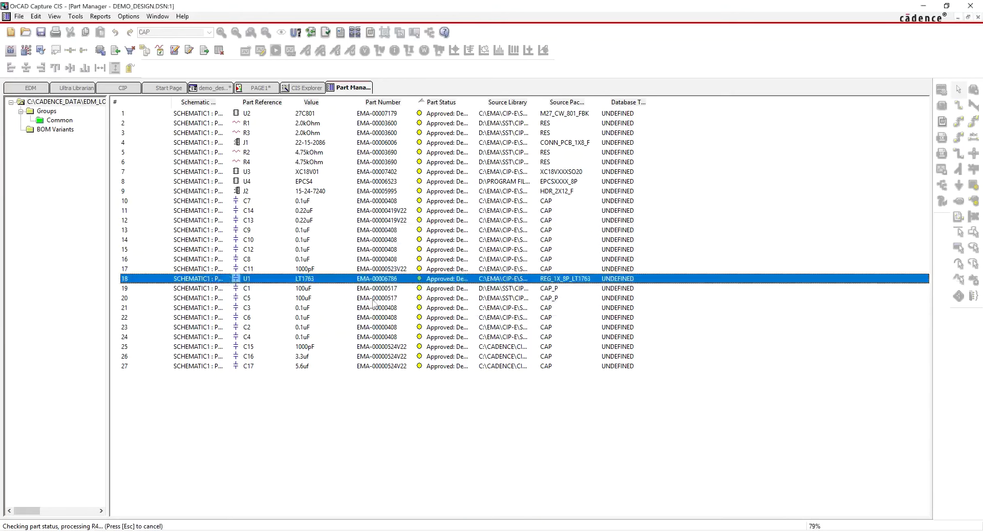
pyautogui.click(549, 294)
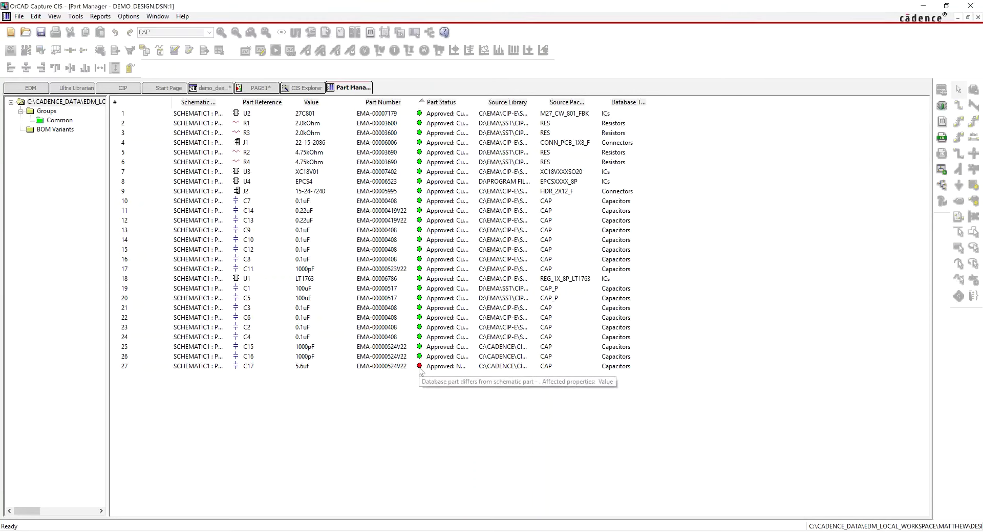
pyautogui.rightClick(405, 368)
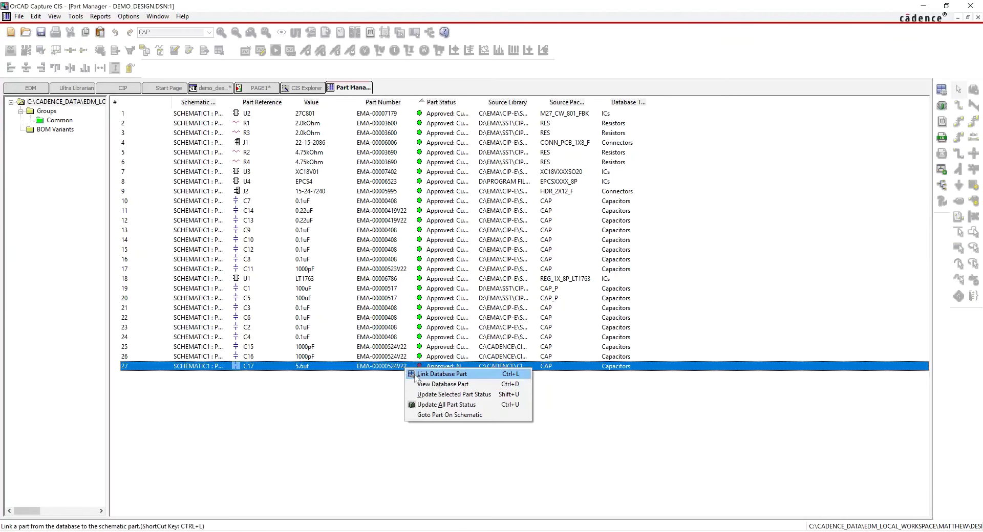
pyautogui.click(416, 376)
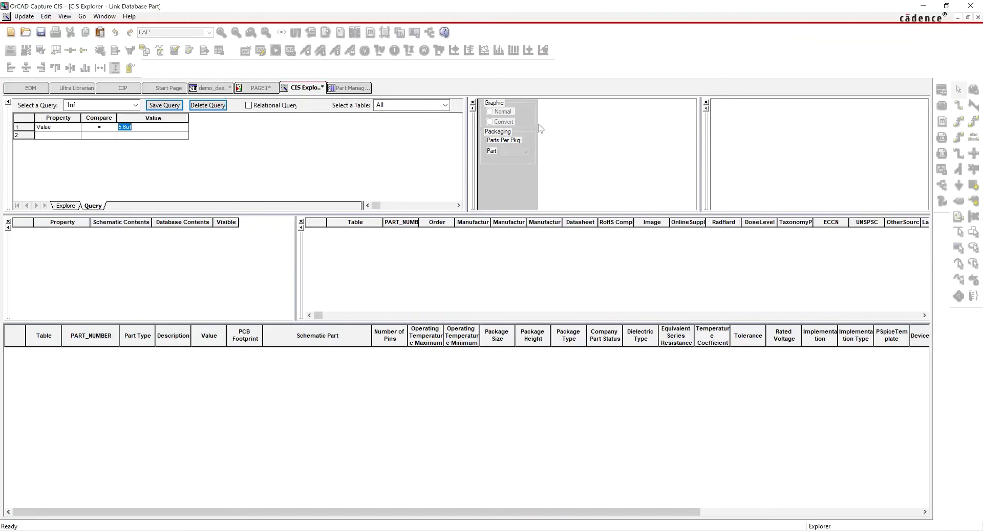
pyautogui.click(978, 18)
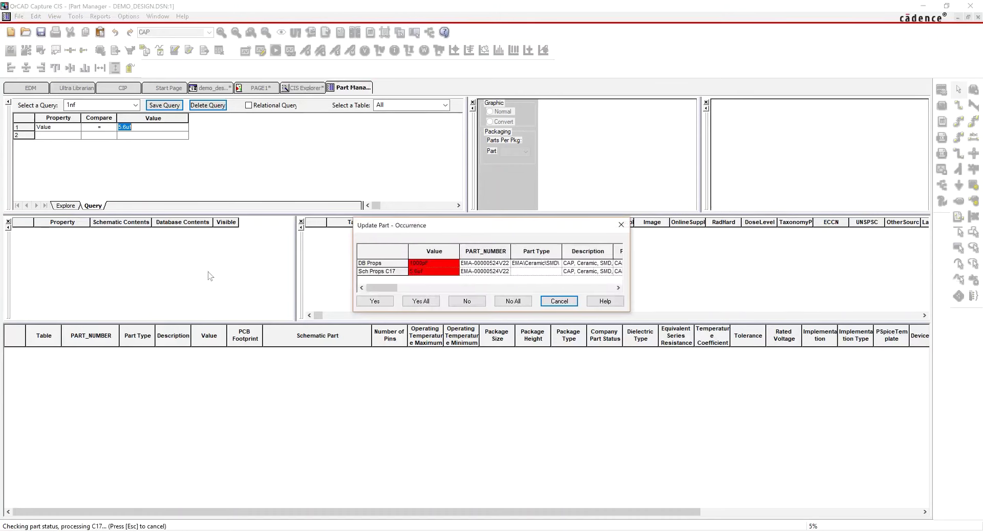
pyautogui.click(465, 301)
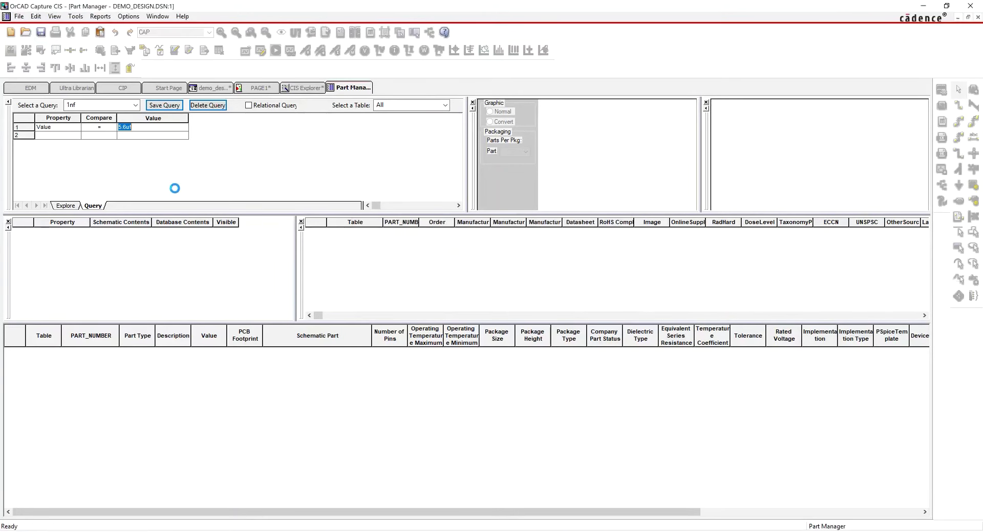
# - Sign in to the Component Information Portal with Windows and open Distributor Search
pyautogui.click(124, 88)
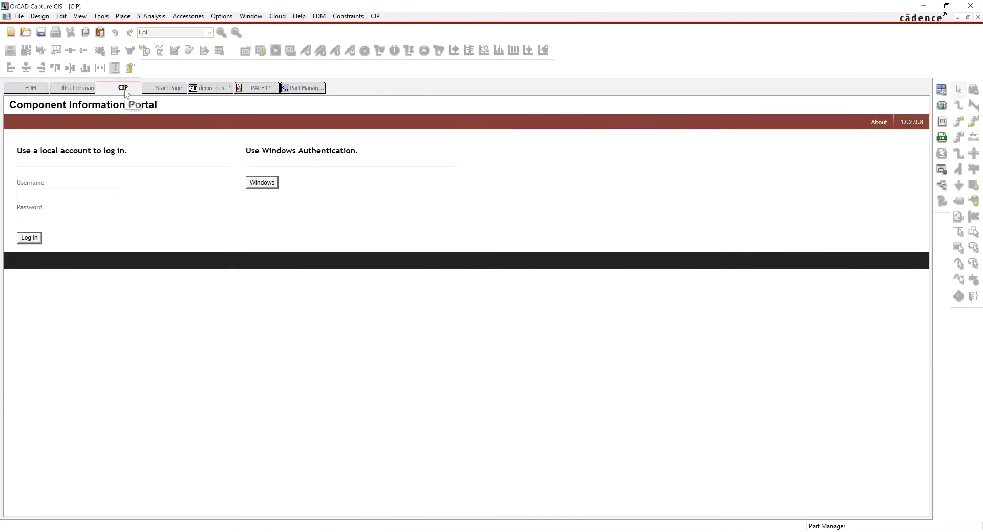
pyautogui.click(261, 183)
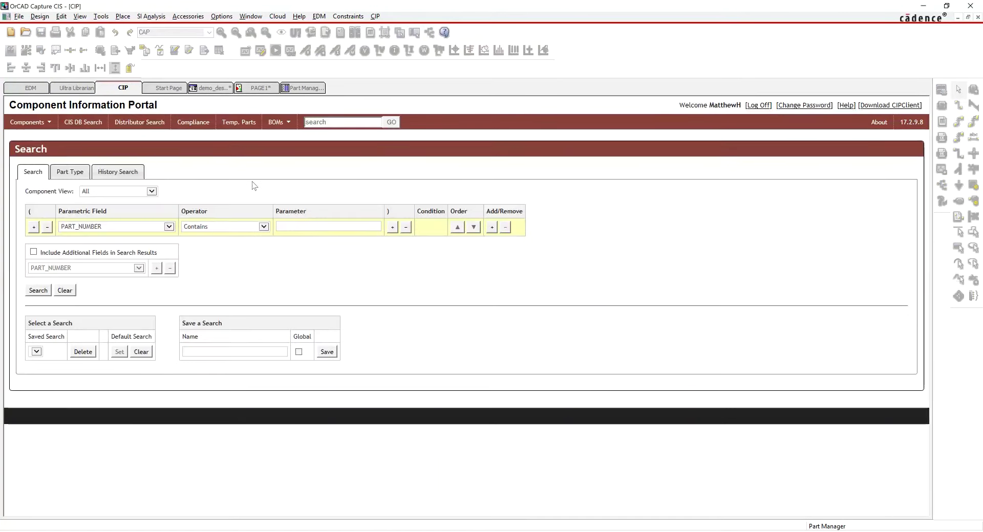
pyautogui.click(151, 132)
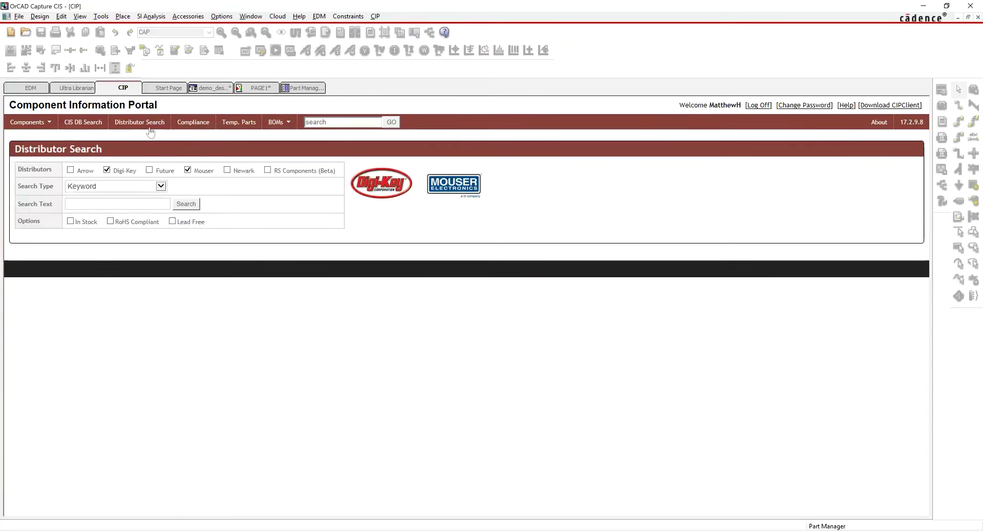
# - Search 5.6uf with In Stock, RoHS and Lead Free filters, sorted by lowest price
pyautogui.click(117, 204)
pyautogui.write('5.6uf cap')
pyautogui.press('Tab')
pyautogui.press('Tab')
pyautogui.press('Return')
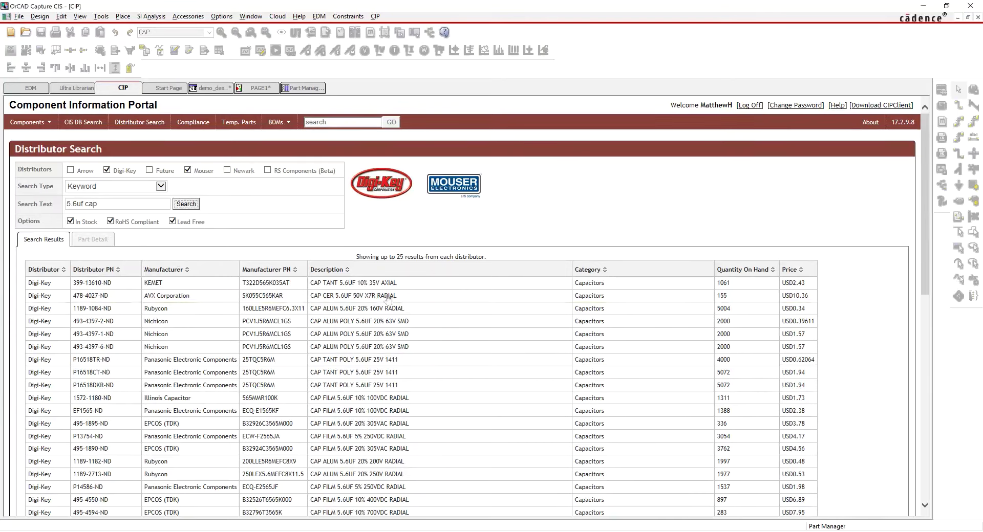
pyautogui.click(800, 270)
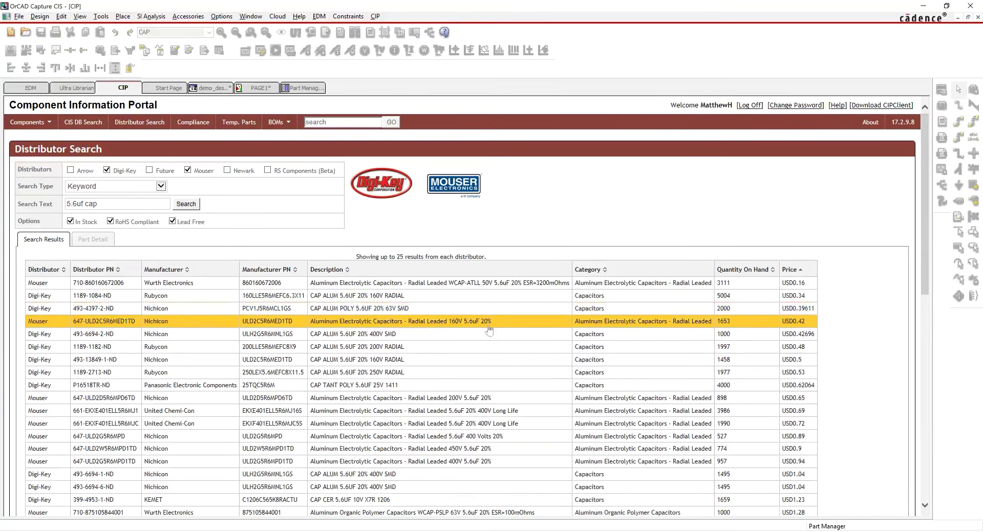
# - Open the details of the Nichicon 5.6uF polymer capacitor result
pyautogui.doubleClick(368, 311)
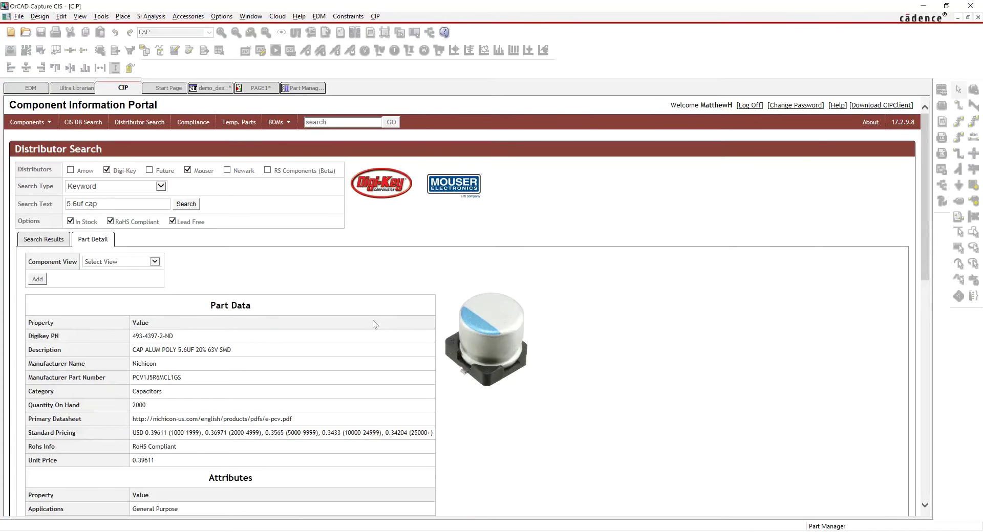
pyautogui.scroll(-1, 318, 319)
pyautogui.scroll(-5, 319, 319)
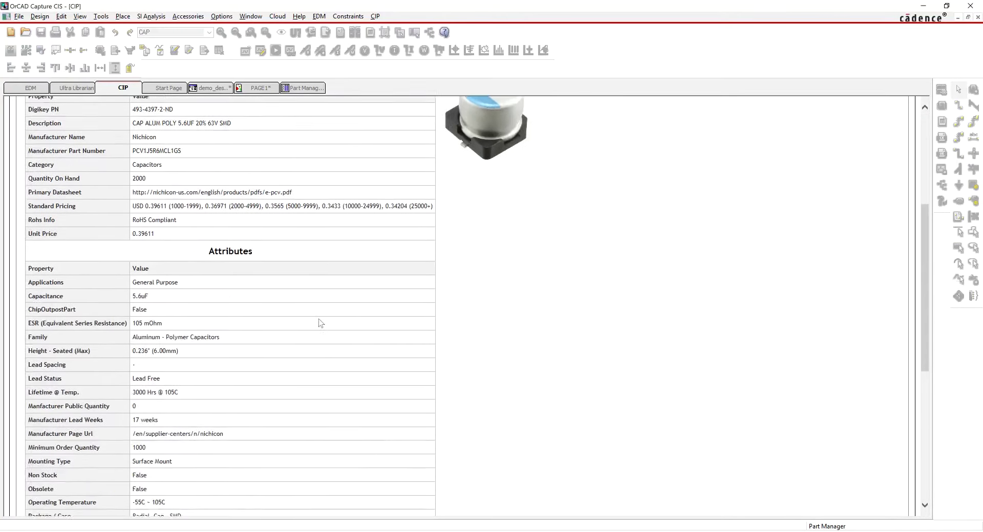
pyautogui.scroll(5, 318, 319)
pyautogui.scroll(2, 307, 317)
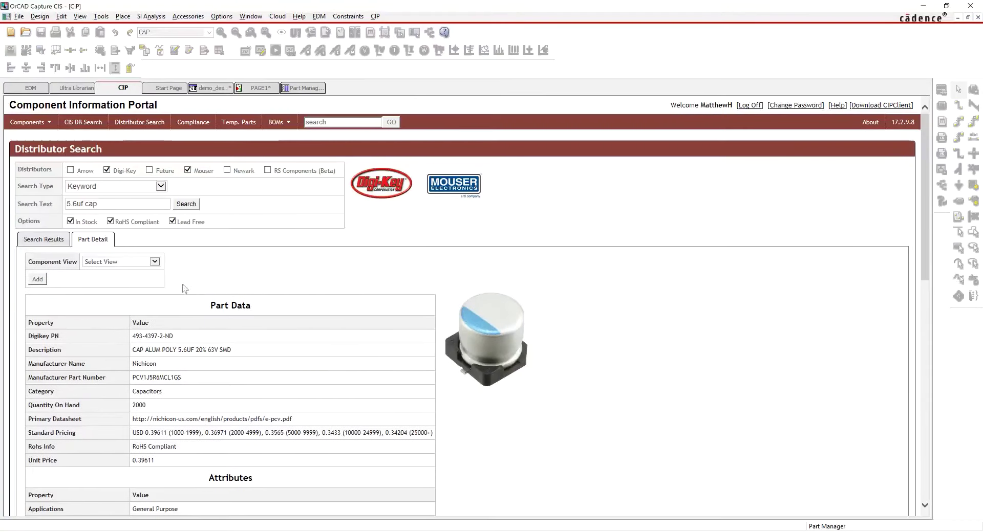
# - Set view Capacitors, symbol CAPACITORS\CAP, footprint UNASSIGNED, and add it as TMP-20
pyautogui.click(153, 262)
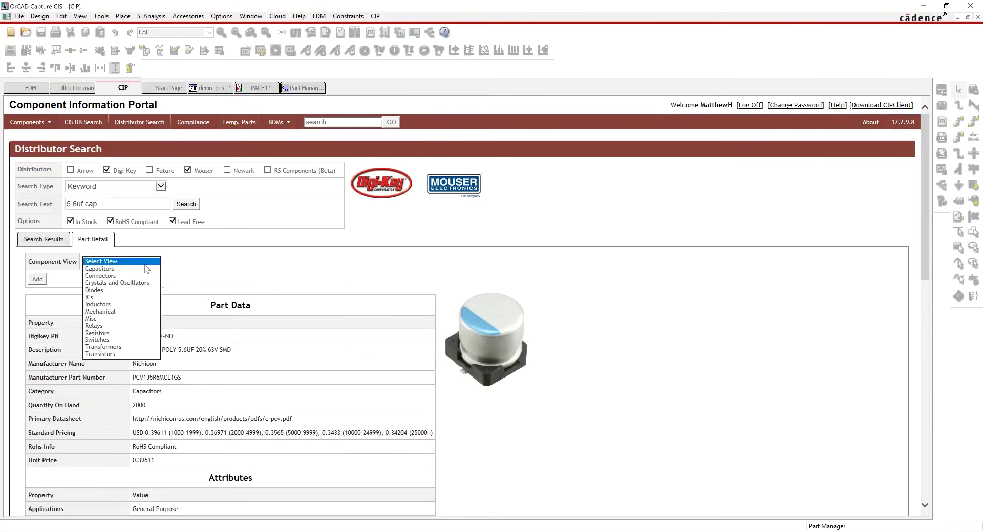
pyautogui.click(142, 275)
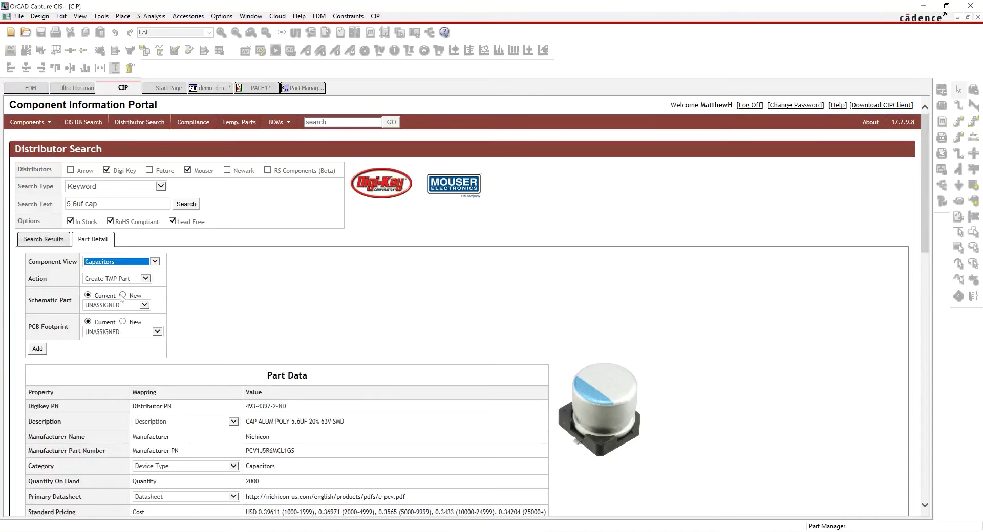
pyautogui.click(113, 306)
pyautogui.click(119, 283)
pyautogui.click(114, 333)
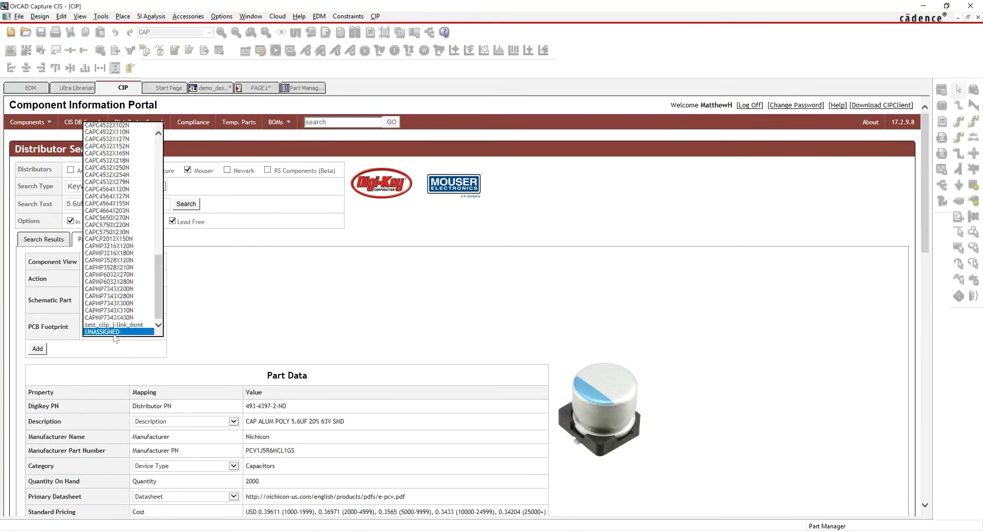
pyautogui.click(114, 333)
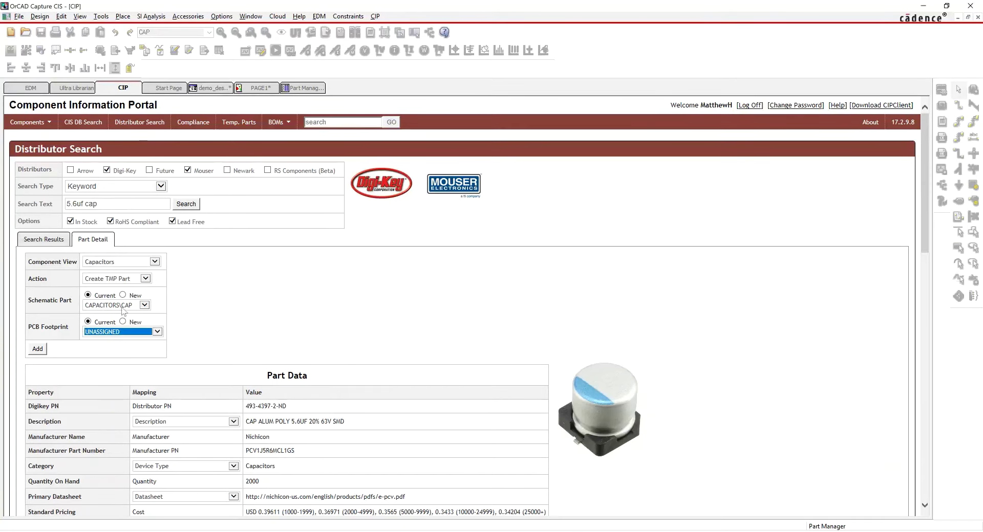
pyautogui.click(38, 352)
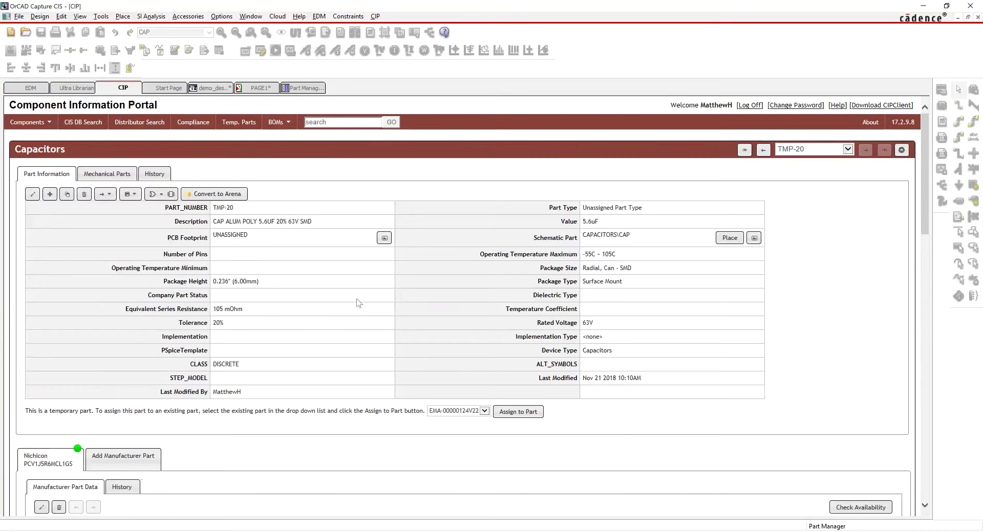
# - Link C17 to database part TMP-20, replacing its symbol, then update all part statuses
pyautogui.click(301, 88)
pyautogui.click(234, 368)
pyautogui.rightClick(234, 372)
pyautogui.click(251, 378)
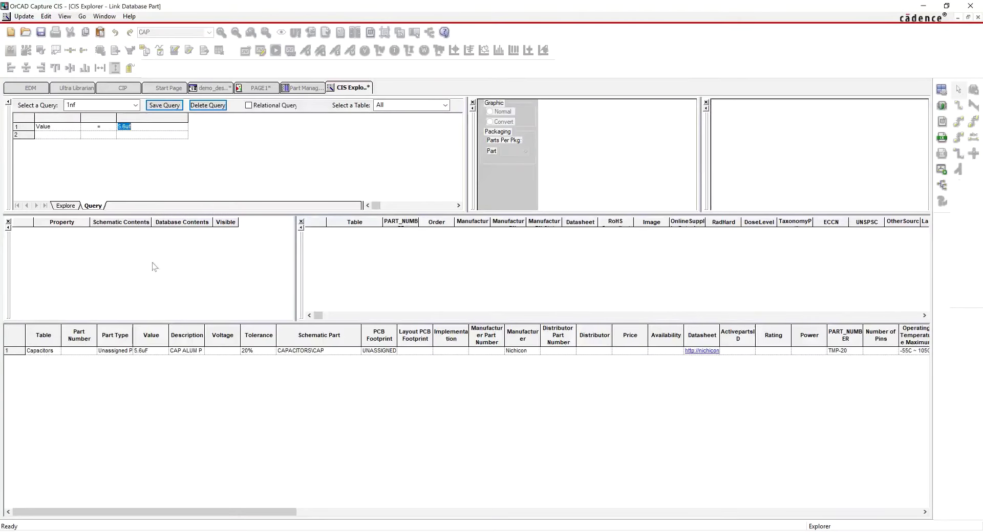
pyautogui.click(145, 352)
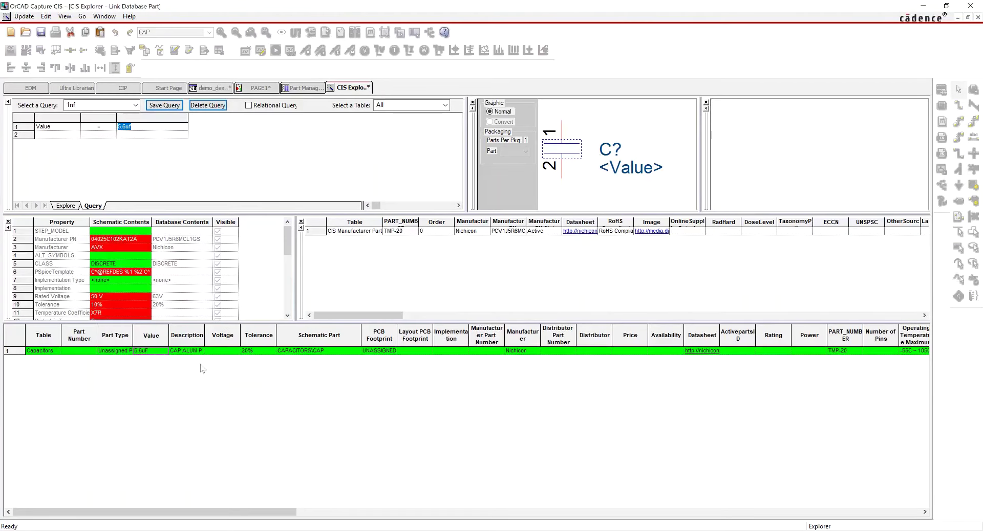
pyautogui.click(191, 353)
pyautogui.doubleClick(191, 352)
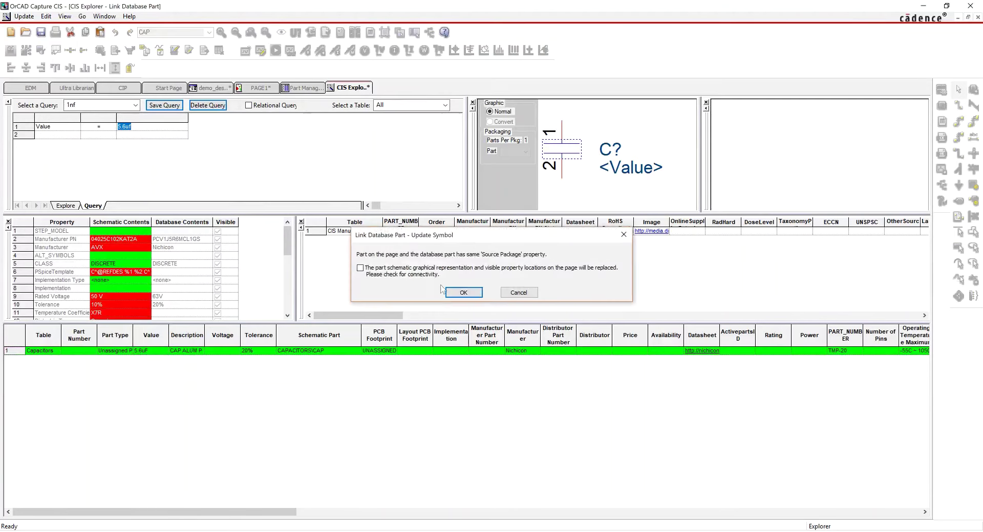
pyautogui.click(462, 292)
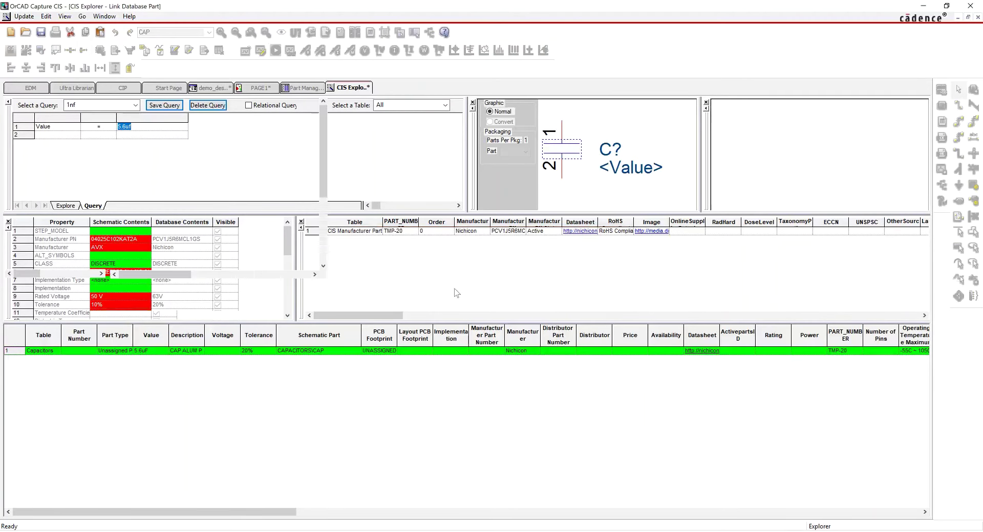
pyautogui.rightClick(402, 321)
pyautogui.click(411, 354)
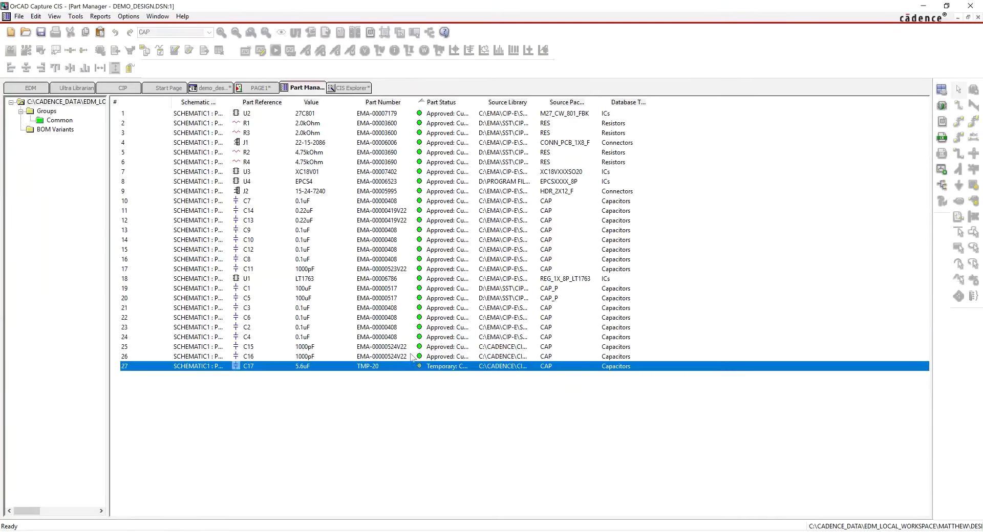
pyautogui.click(403, 328)
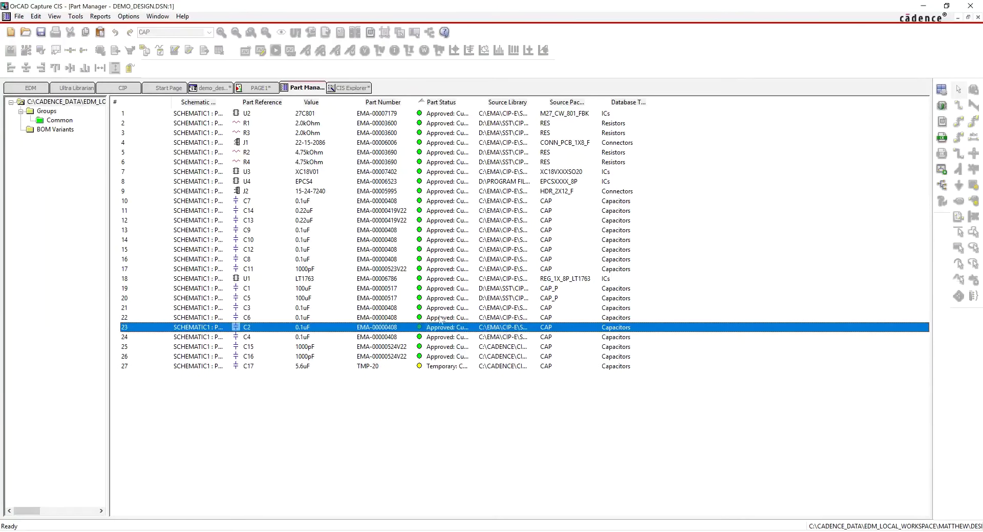
# - In the component information portal, log out and sign back in as the administrator
pyautogui.moveTo(432, 375)
pyautogui.click(122, 88)
pyautogui.click(749, 105)
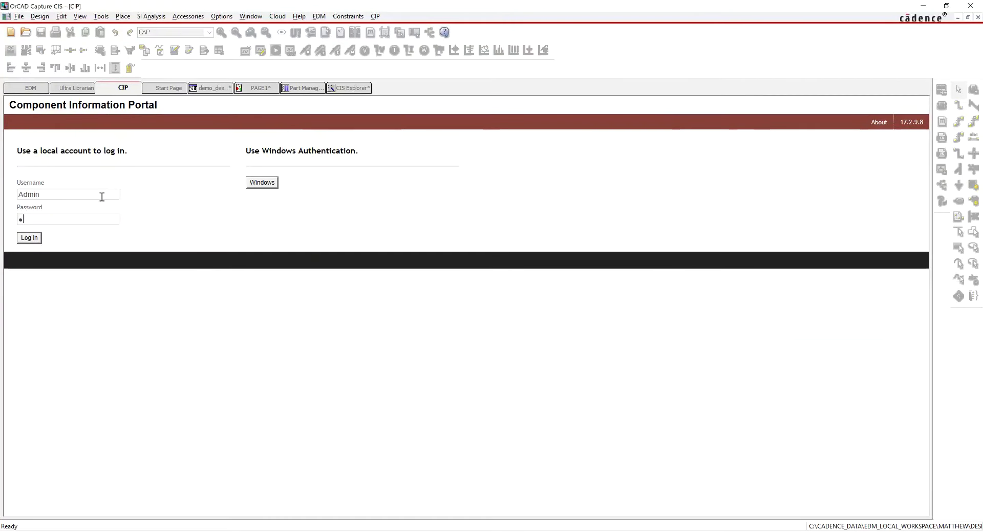
pyautogui.write('n')
pyautogui.press('Return')
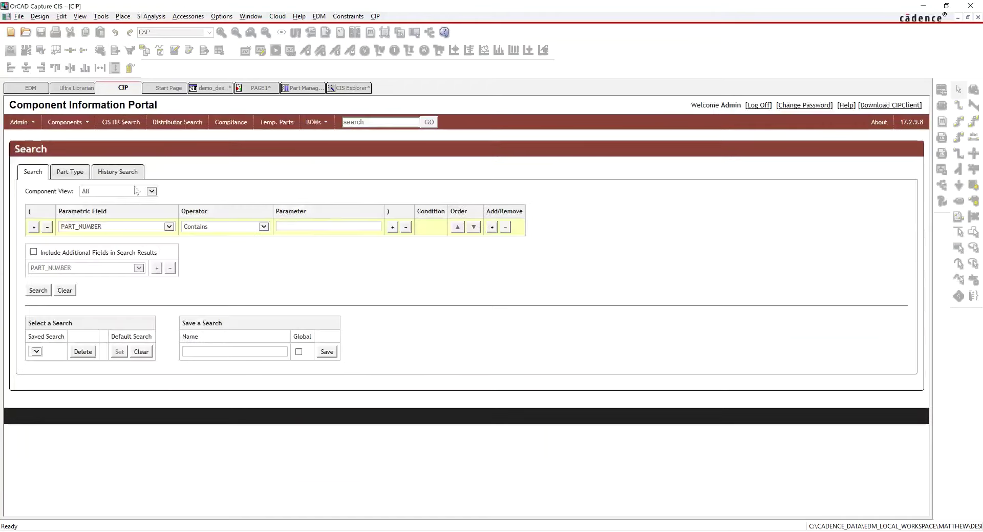
# - Open temporary part TMP-20, generate permanent part number CAP-00000001, and save the part
pyautogui.click(273, 123)
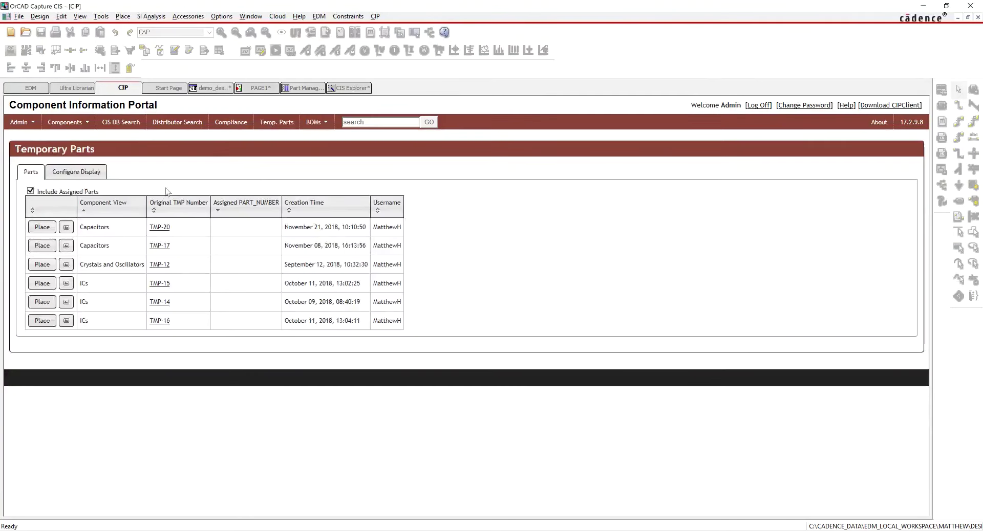
pyautogui.click(164, 227)
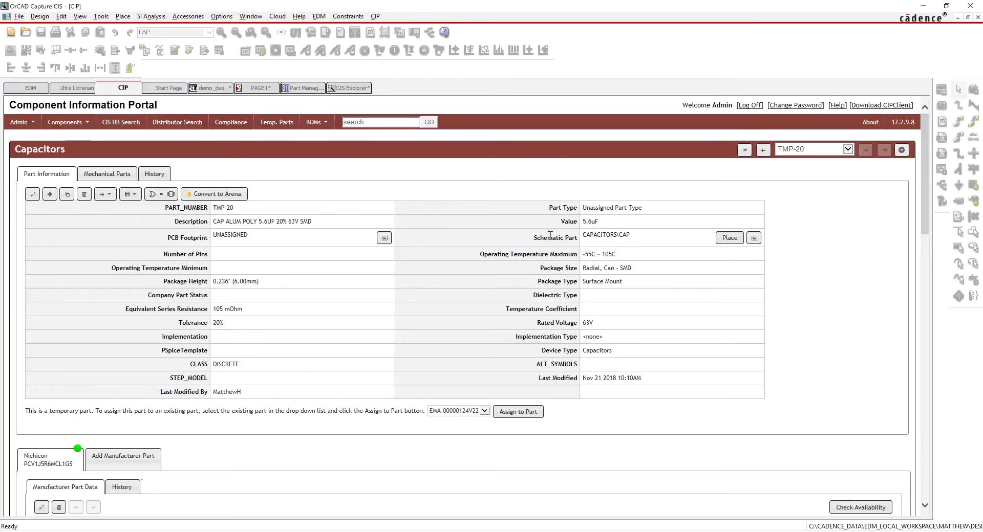
pyautogui.click(33, 194)
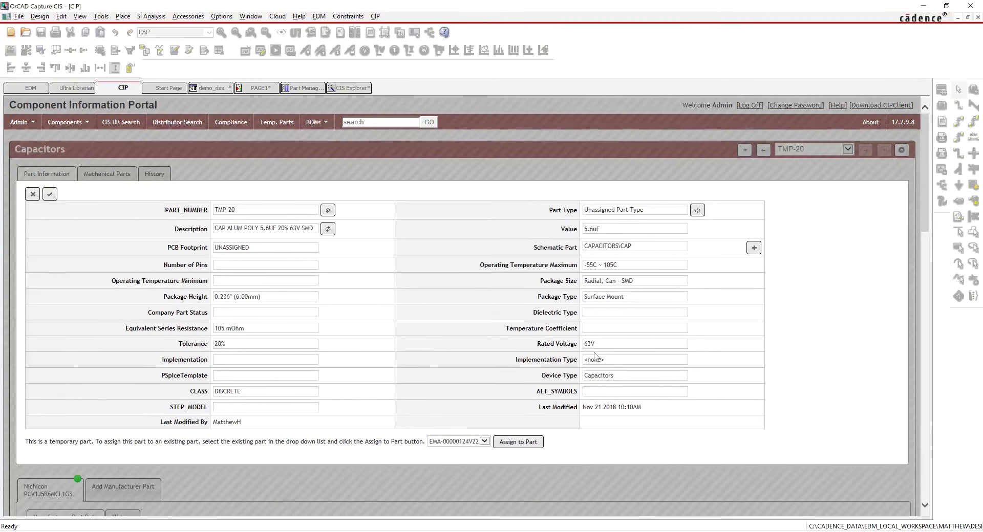
pyautogui.click(329, 212)
pyautogui.tripleClick(245, 212)
pyautogui.click(50, 194)
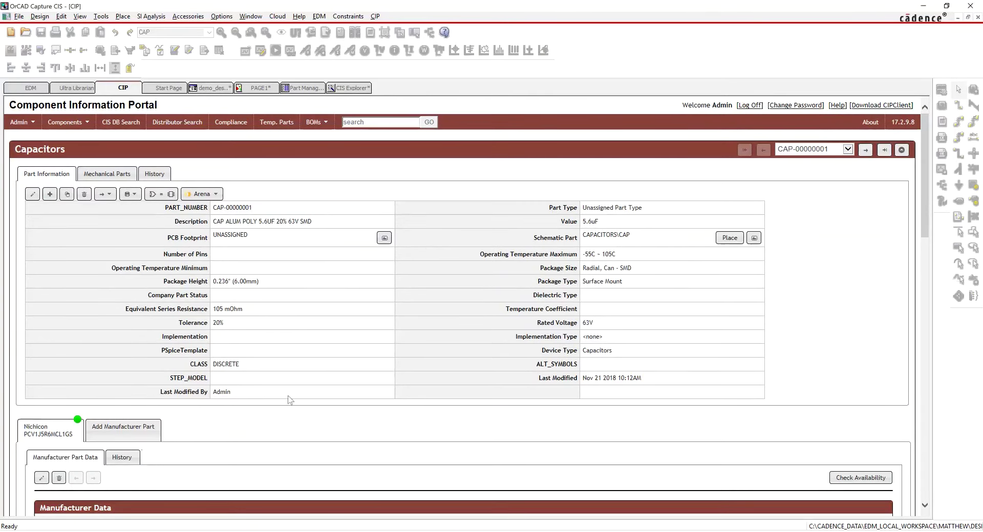
pyautogui.click(161, 175)
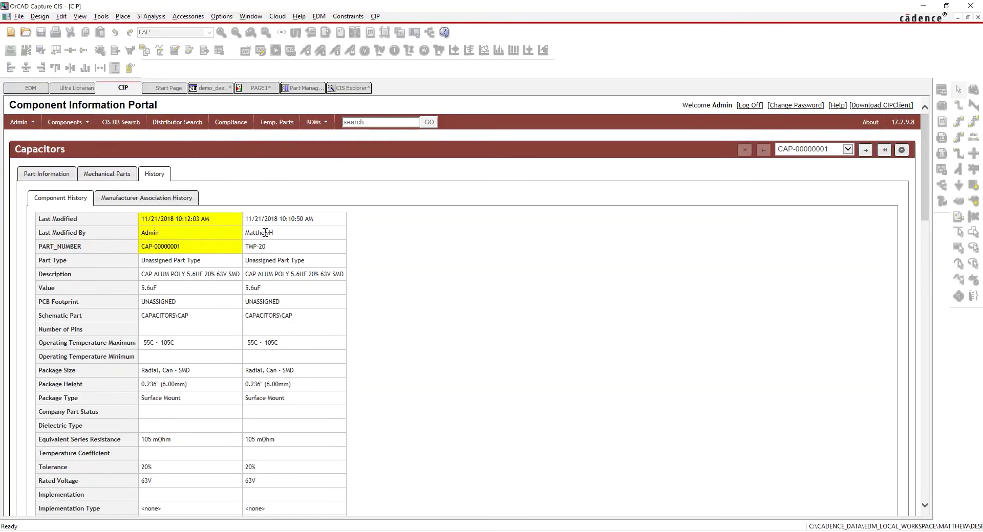
pyautogui.click(61, 176)
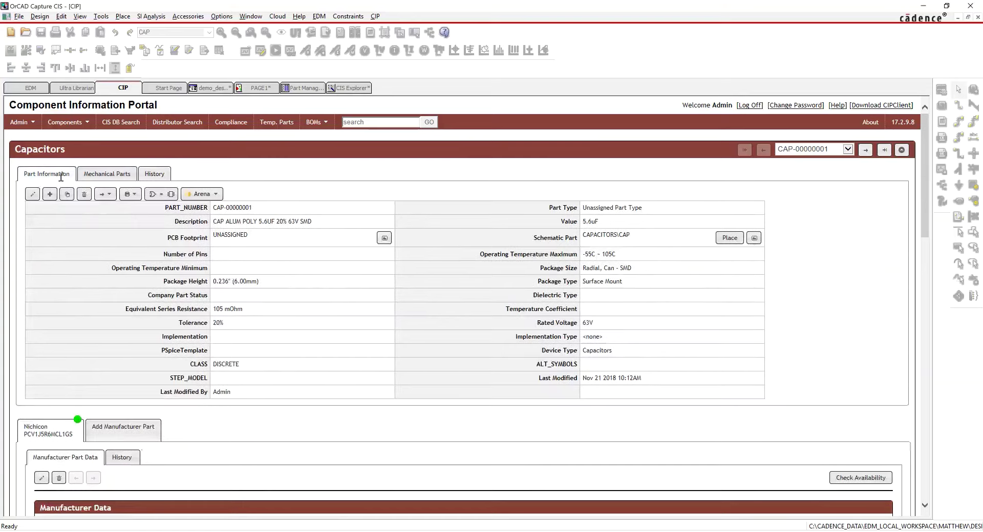
pyautogui.click(315, 88)
# - Update all part statuses, accepting C17's new number CAP-00000001 and declining the warnings
pyautogui.rightClick(306, 250)
pyautogui.click(346, 283)
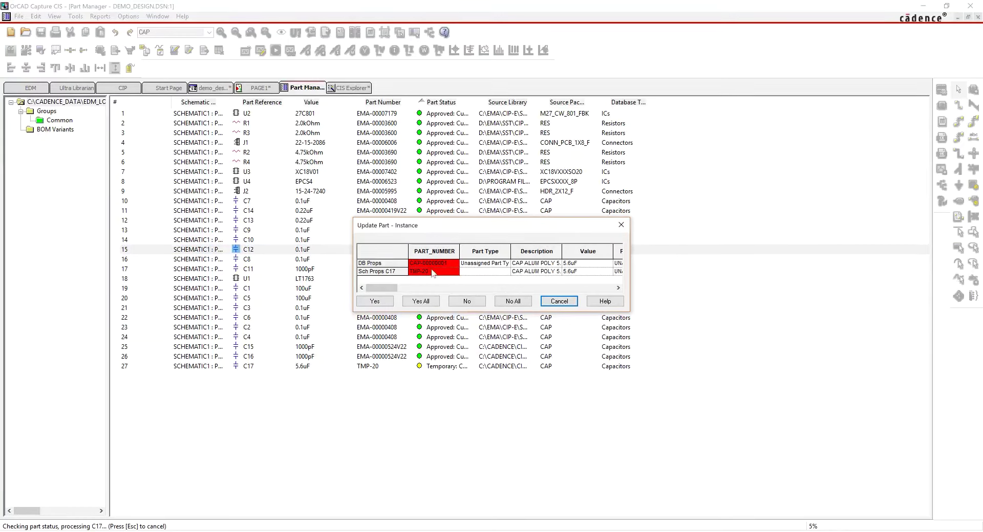
pyautogui.click(382, 304)
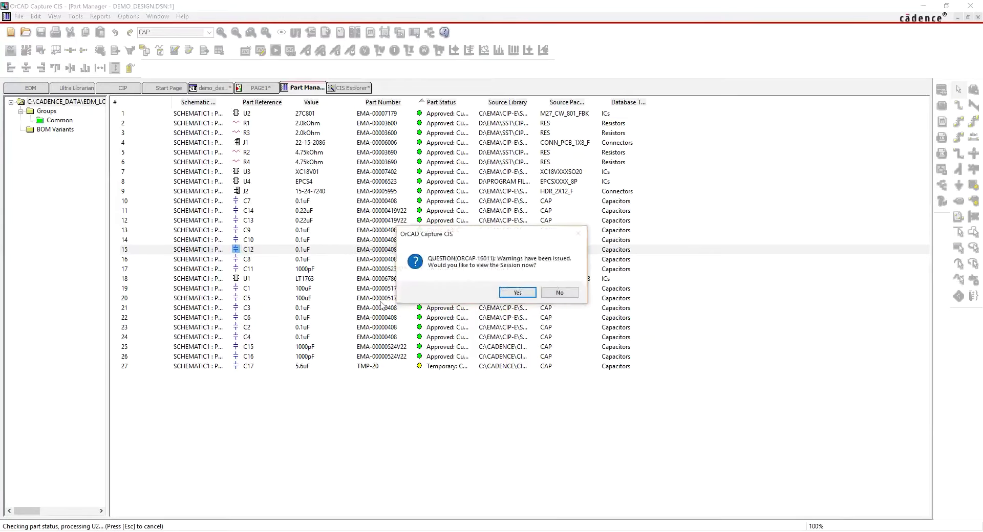
pyautogui.click(555, 293)
pyautogui.click(430, 328)
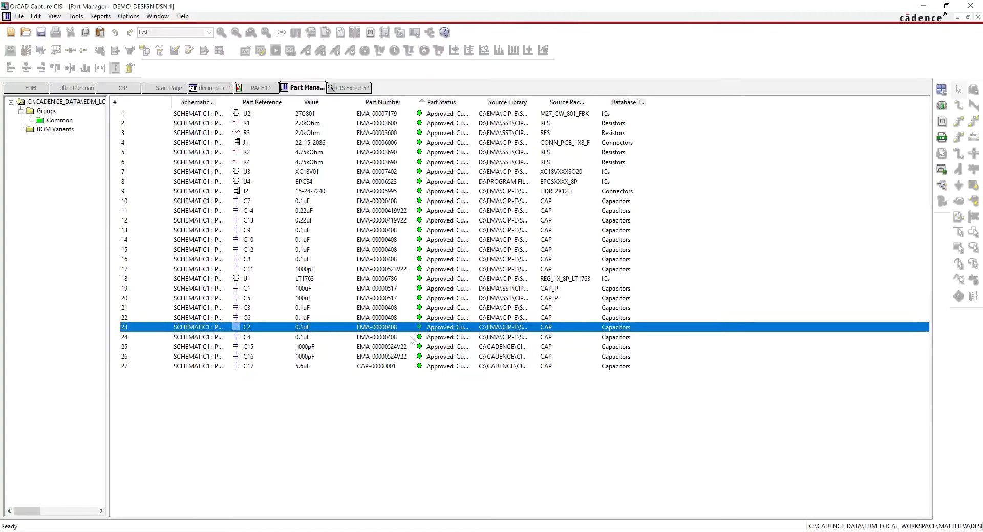
pyautogui.click(423, 367)
pyautogui.click(412, 336)
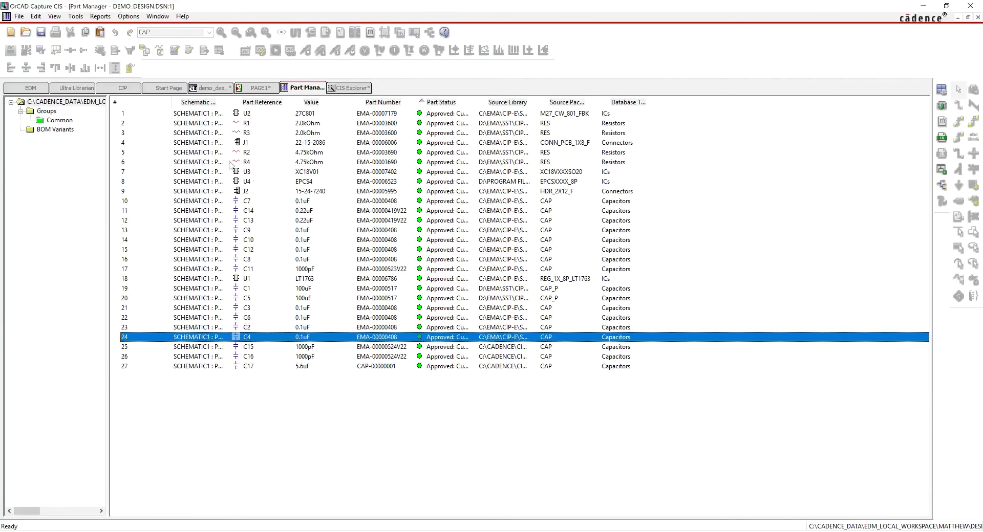
pyautogui.click(116, 88)
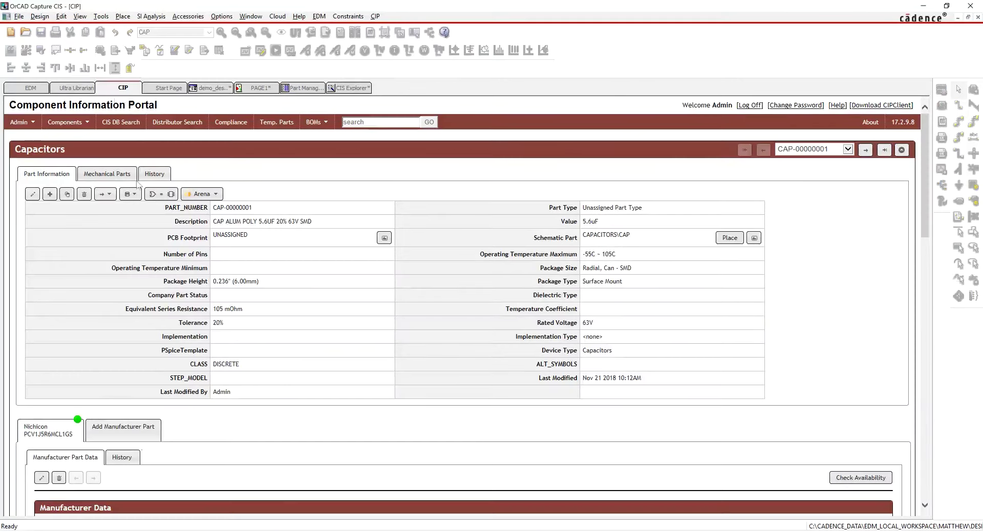
# - Search Mouser's catalogue for cy7c53150 and open the first result's details
pyautogui.click(175, 122)
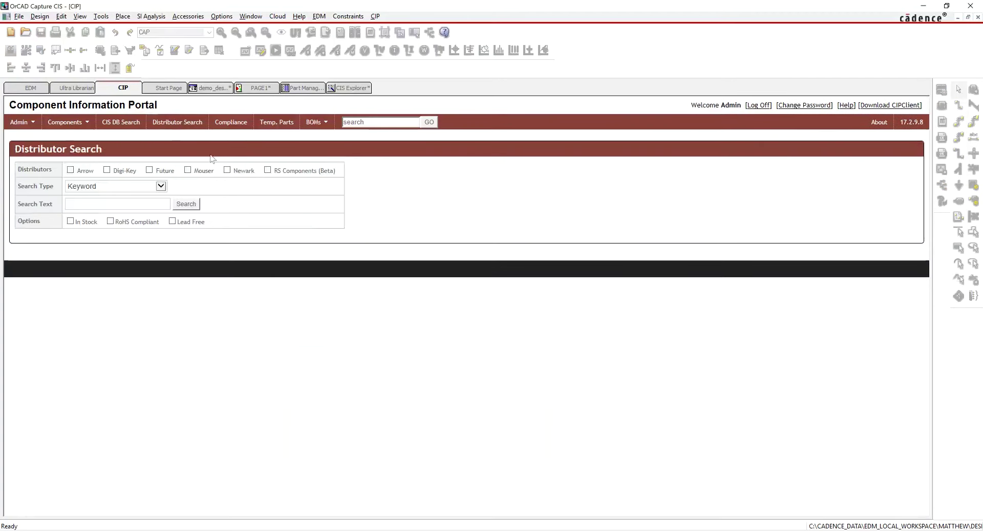
pyautogui.click(188, 171)
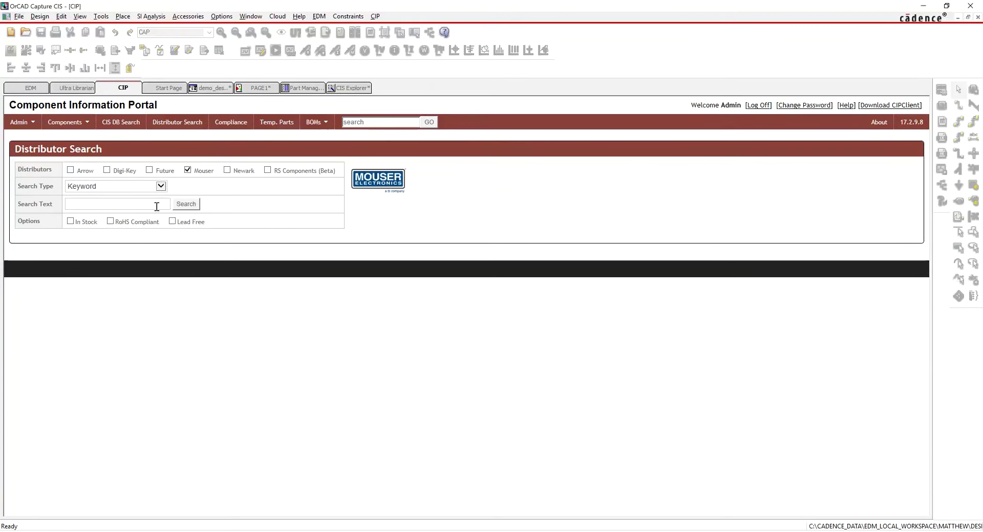
pyautogui.click(156, 206)
pyautogui.write('cy7c53150')
pyautogui.press('Return')
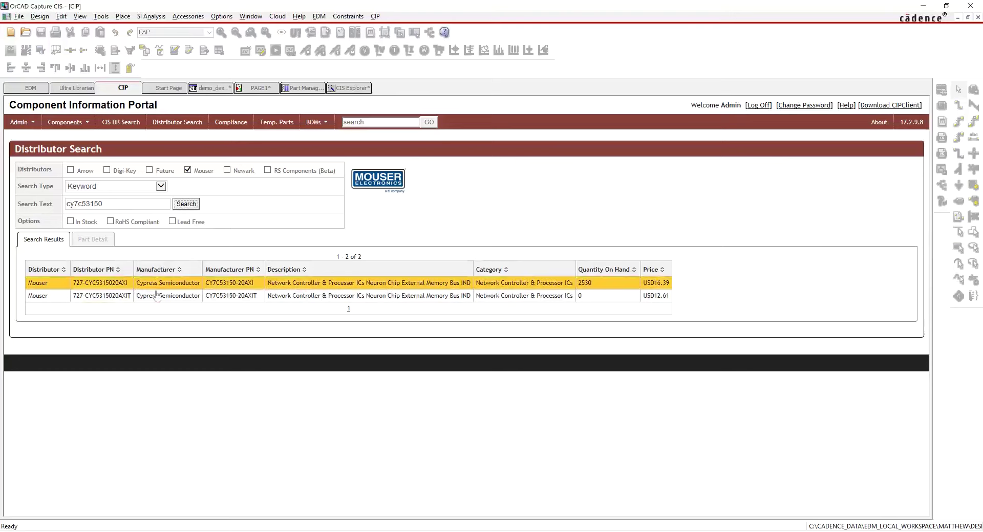
pyautogui.click(158, 282)
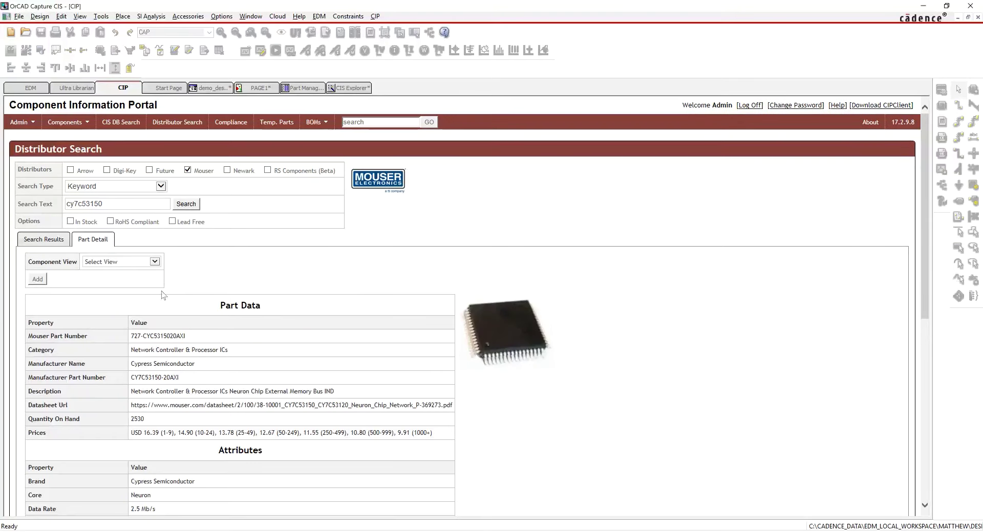
# - File the part under ICs, create temporary part TMP-21, and preview its symbol
pyautogui.click(136, 262)
pyautogui.click(120, 300)
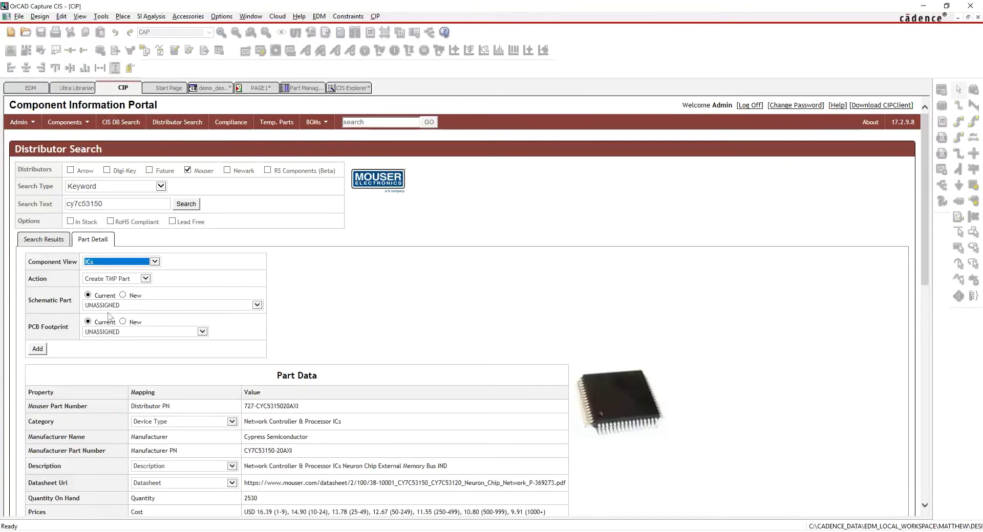
pyautogui.click(39, 353)
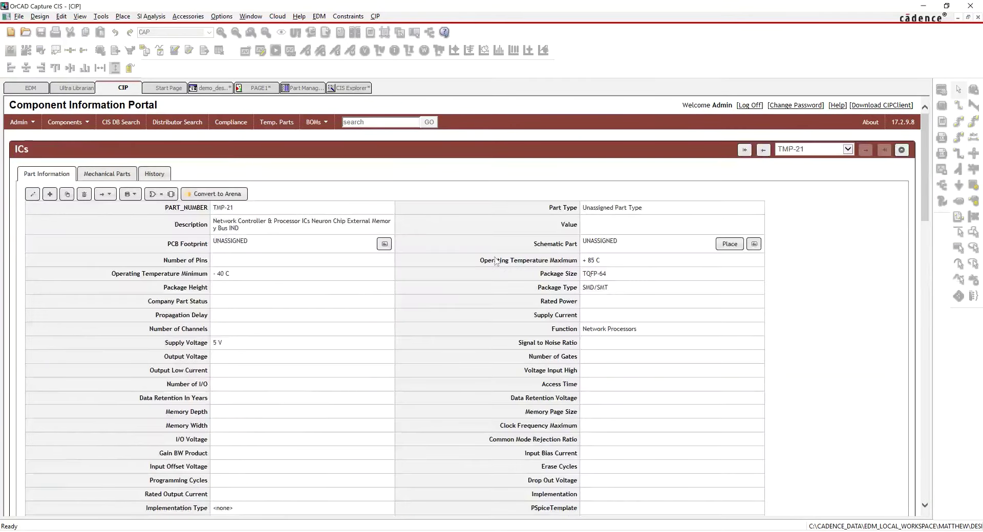
pyautogui.click(753, 244)
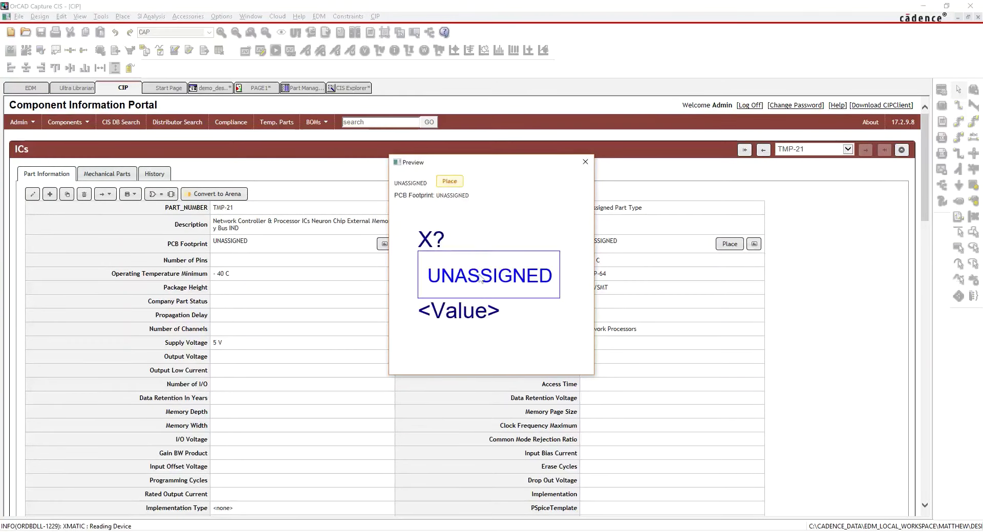
pyautogui.click(584, 163)
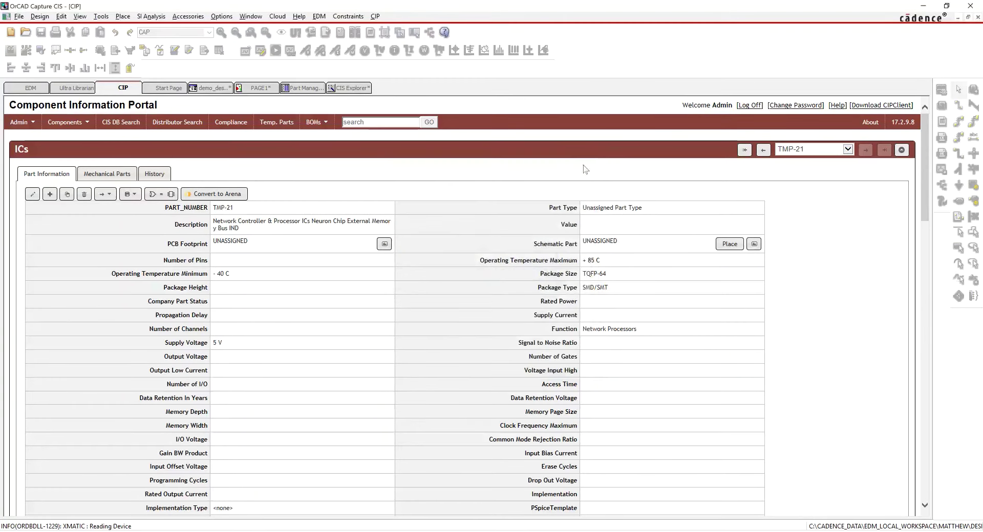
pyautogui.click(77, 88)
# - Save the CY7C53150-20AXI schematic symbol from Ultra Librarian as a Capture .olb library
pyautogui.scroll(3, 89, 189)
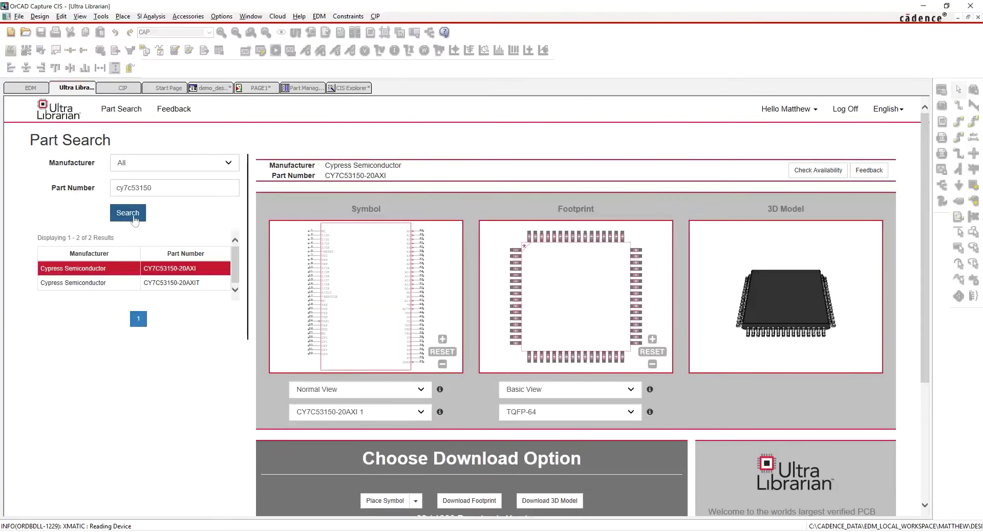
pyautogui.moveTo(155, 193); pyautogui.dragTo(108, 188)
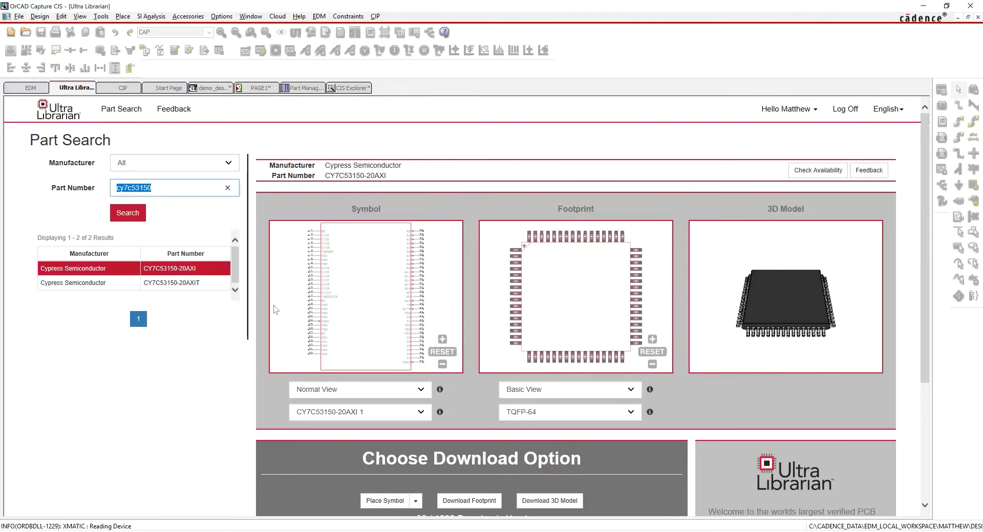
pyautogui.click(329, 469)
pyautogui.scroll(-1, 330, 468)
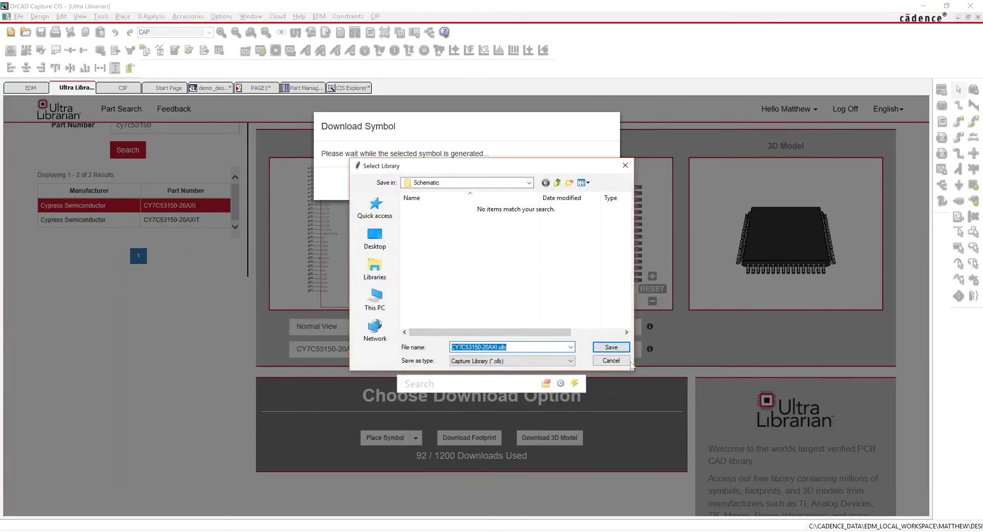
pyautogui.click(611, 347)
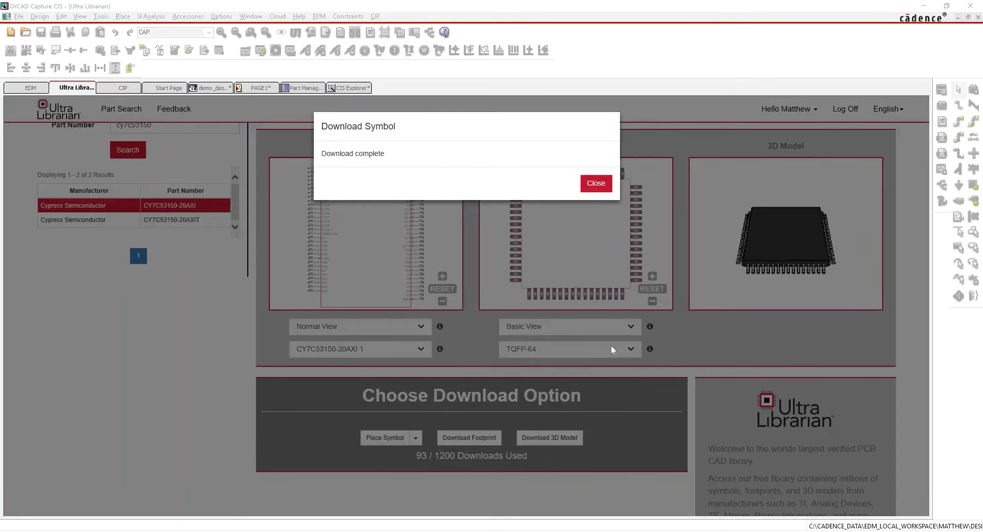
pyautogui.click(605, 183)
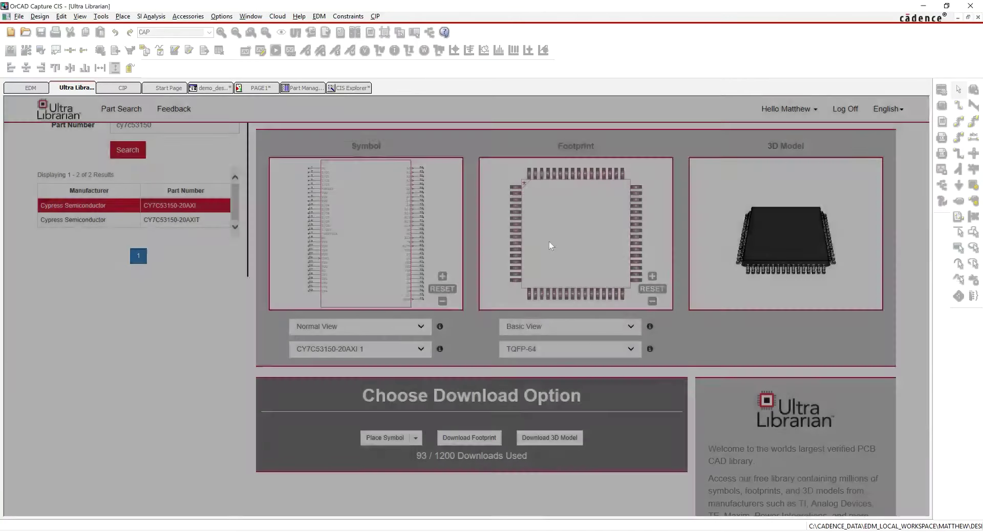
# - Download the TQFP-64 footprint for Allegro PCB Designer and the part's 3D model
pyautogui.click(470, 438)
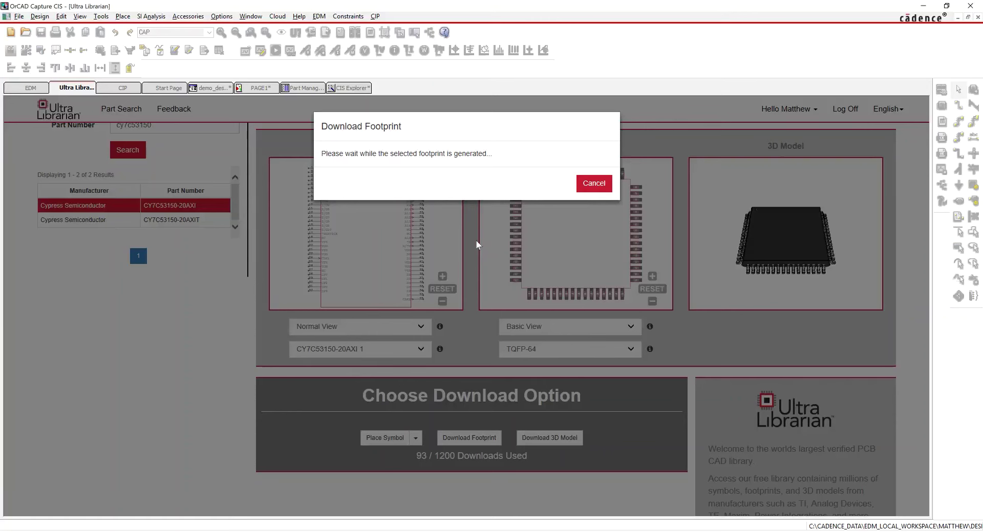
pyautogui.click(496, 232)
pyautogui.click(558, 227)
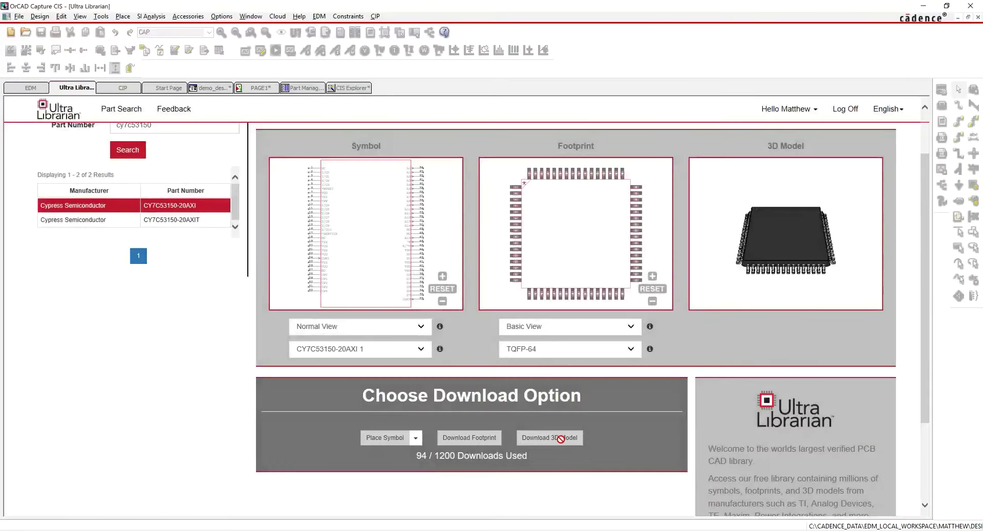
pyautogui.click(558, 438)
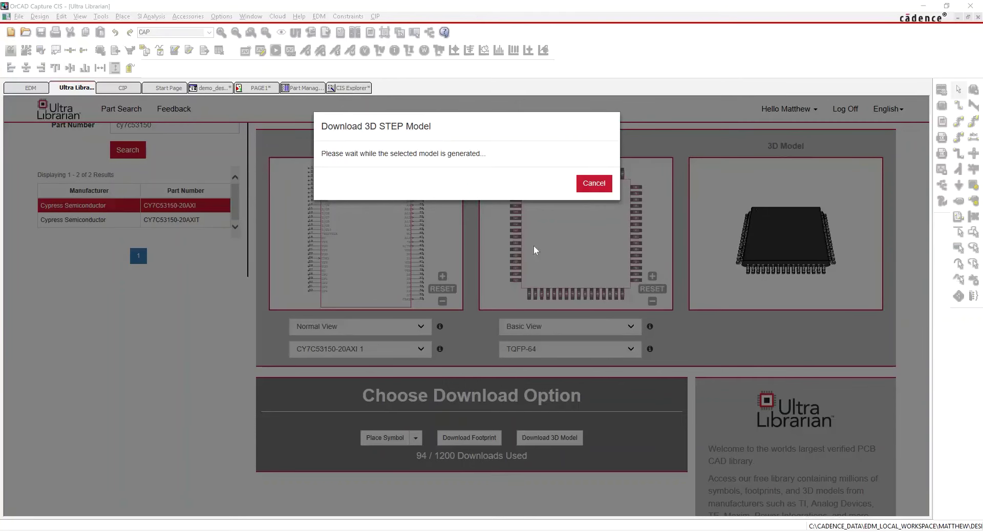
pyautogui.click(596, 184)
# - Set TMP-21's PCB footprint to TQFP-64 and its schematic part to CY7C53150-20AXI
pyautogui.click(129, 88)
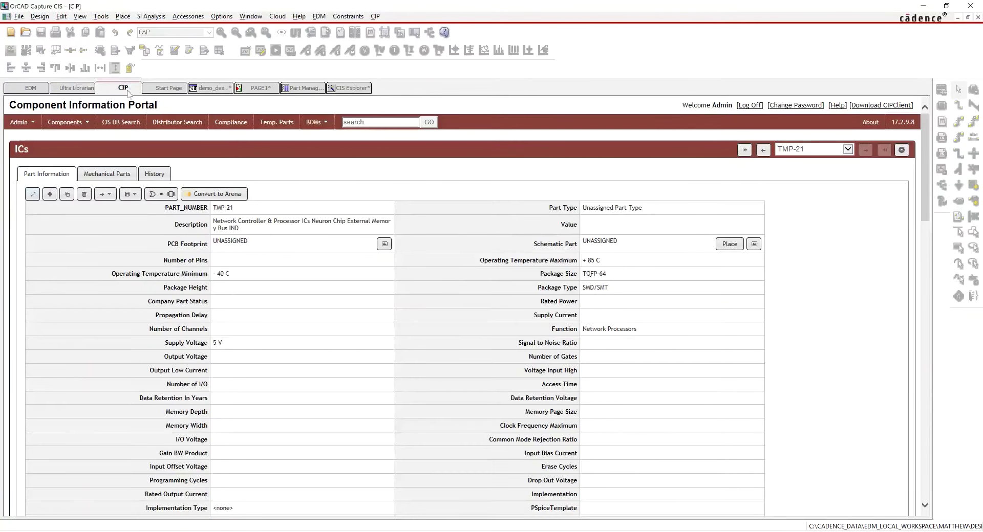
pyautogui.click(33, 197)
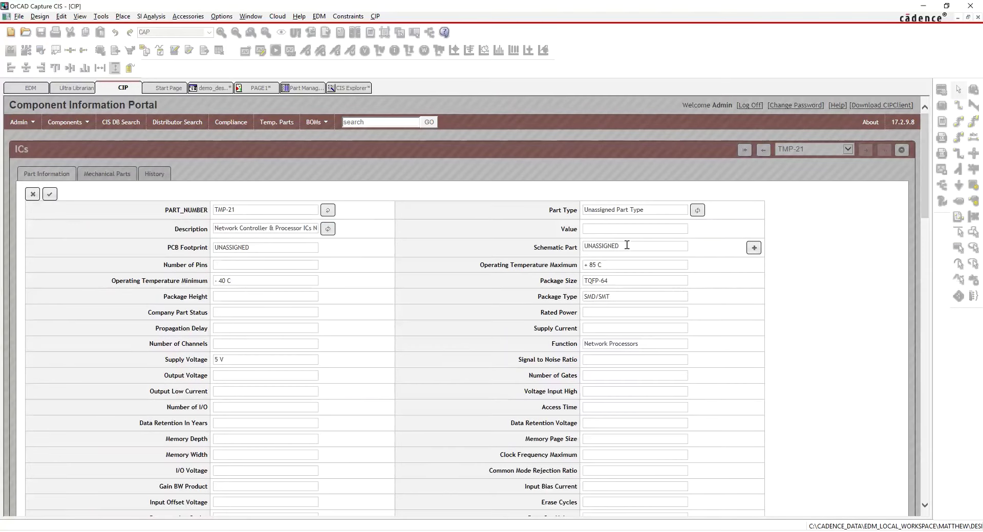
pyautogui.doubleClick(286, 249)
pyautogui.write('TQFP-64')
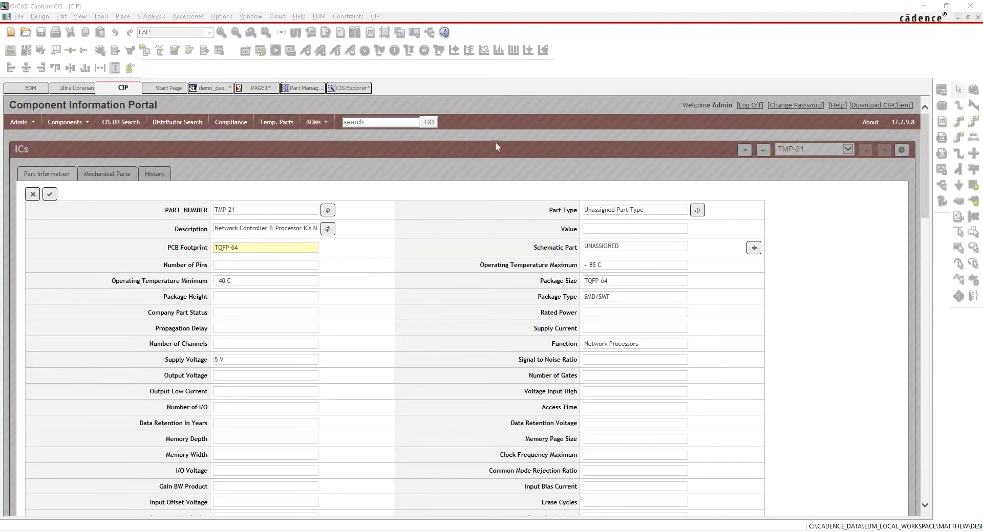
pyautogui.click(629, 245)
pyautogui.hotkey('ctrl', 'a')
pyautogui.write('CY7C53150-20AXI')
pyautogui.click(49, 197)
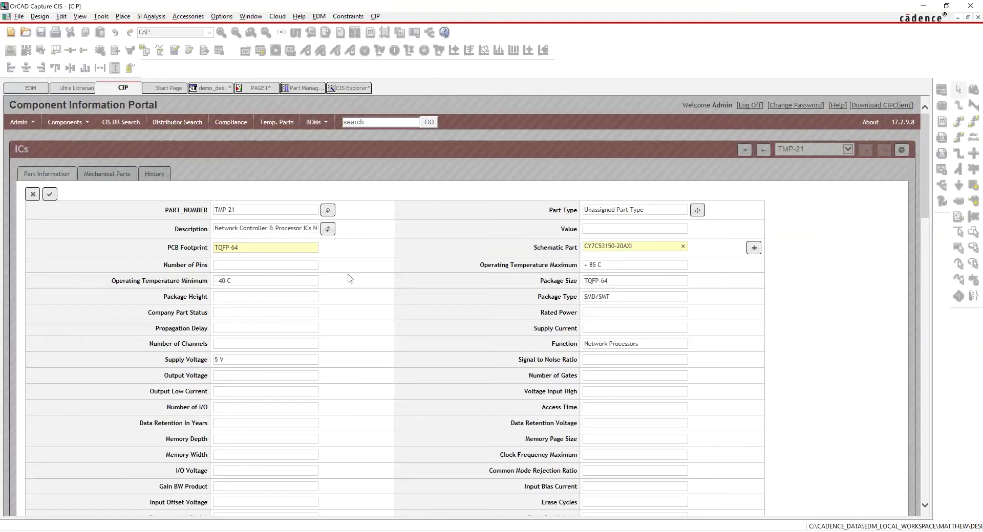
# - Review the TQFP-64 footprint and symbol sections B and A, then open PAGE2
pyautogui.click(382, 245)
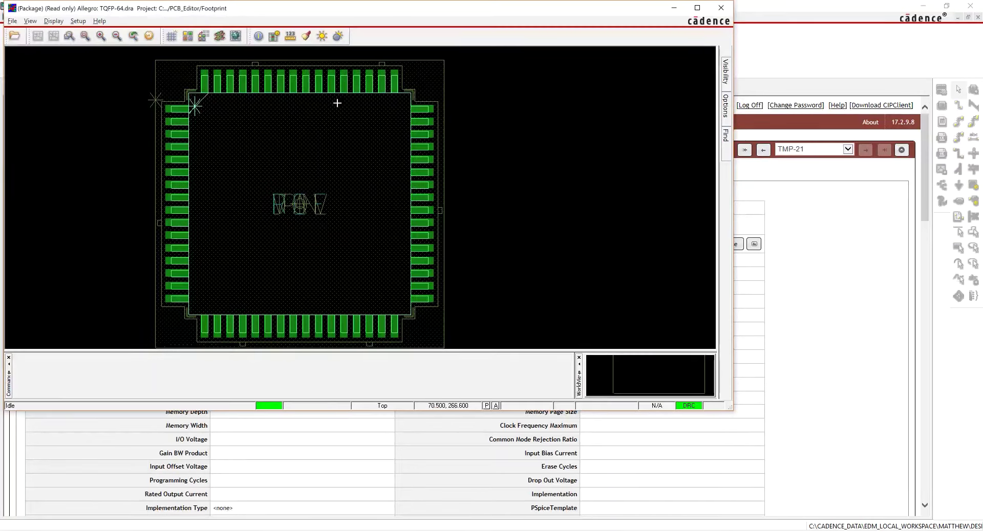
pyautogui.click(720, 9)
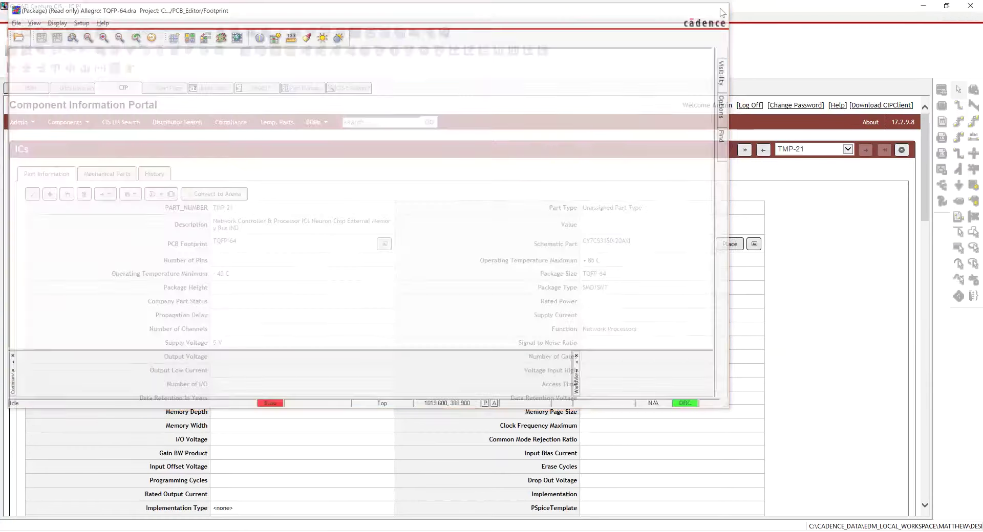
pyautogui.click(754, 245)
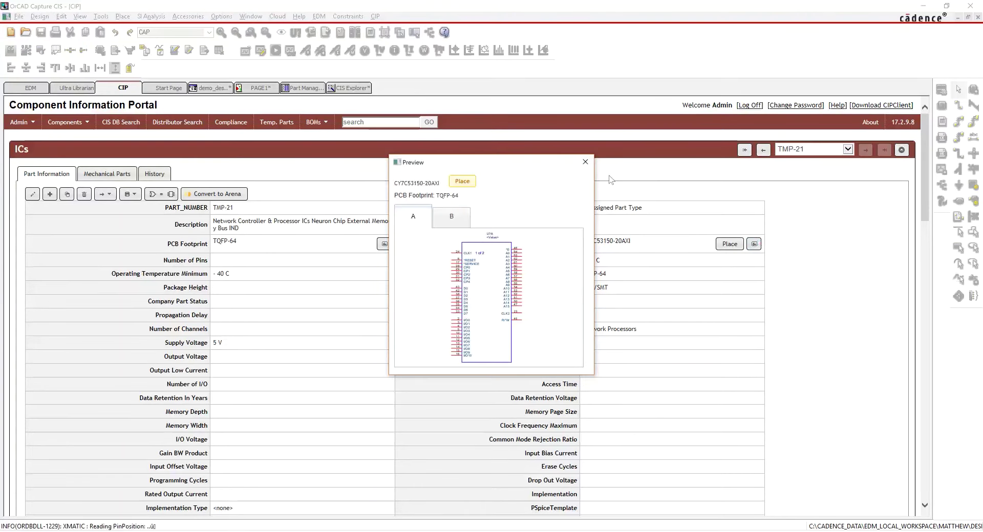
pyautogui.click(457, 220)
pyautogui.click(413, 219)
pyautogui.click(585, 162)
pyautogui.click(221, 89)
pyautogui.doubleClick(79, 161)
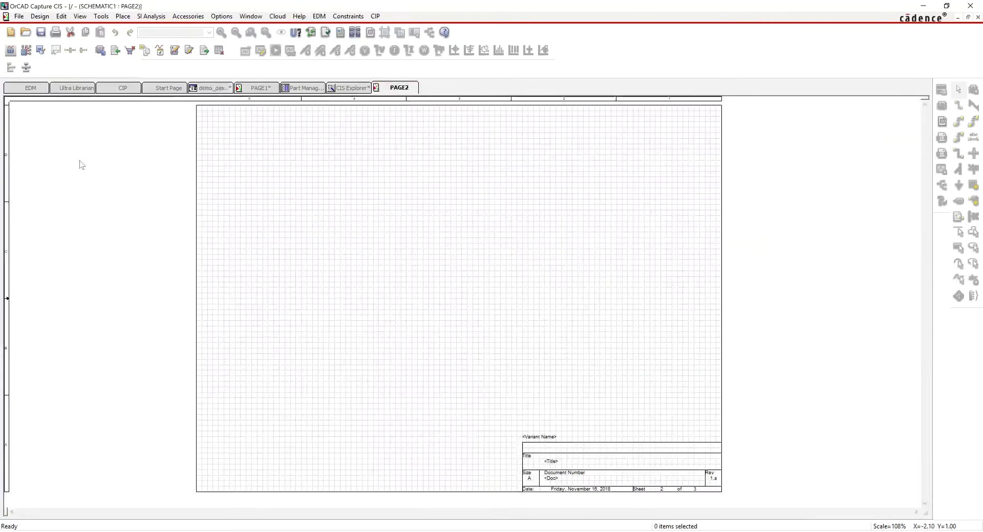
# - Place CY7C53150-20AXI sections U5A and U5B side by side on PAGE2
pyautogui.click(127, 91)
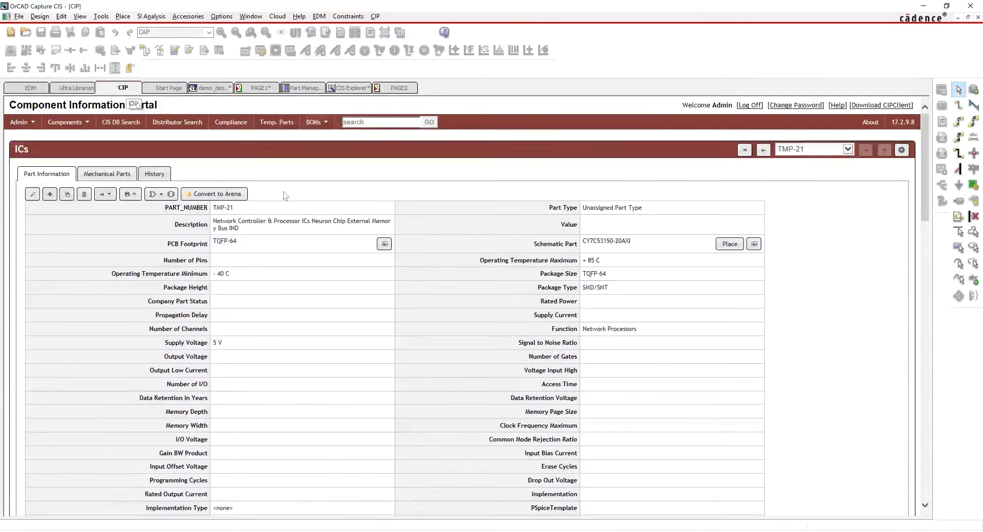
pyautogui.click(730, 244)
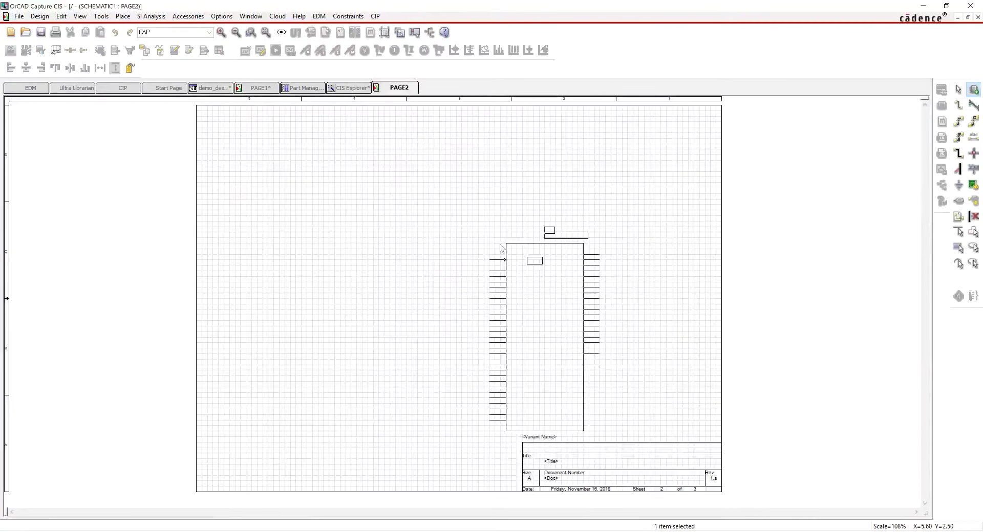
pyautogui.click(286, 177)
pyautogui.click(435, 182)
pyautogui.press('Escape')
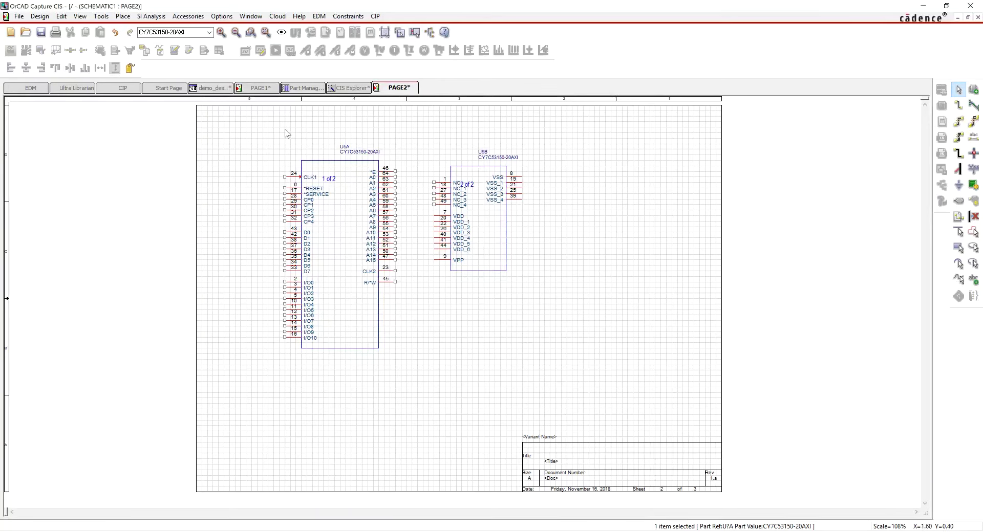
pyautogui.click(210, 91)
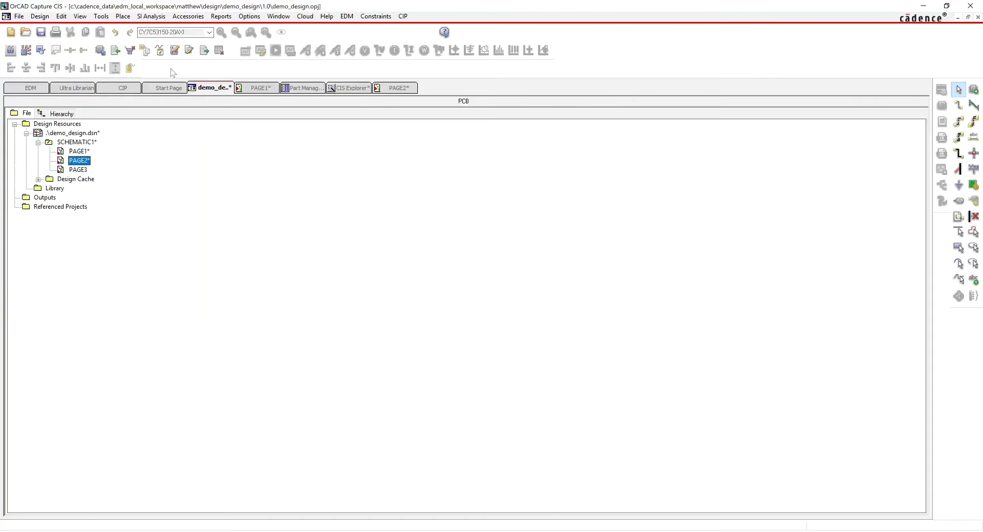
# - Save the schematic pages, close demo_design with Yes All, and go to EDM
pyautogui.click(40, 32)
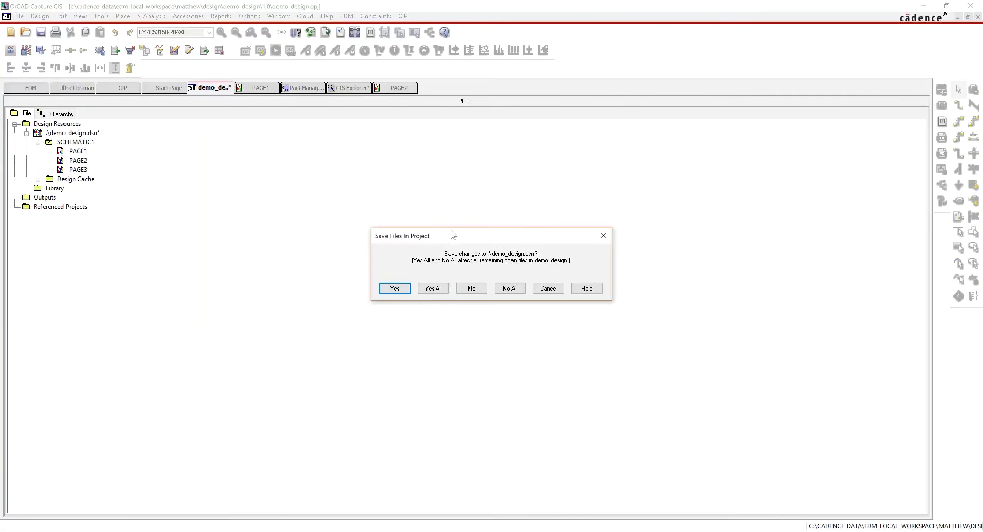
pyautogui.click(443, 289)
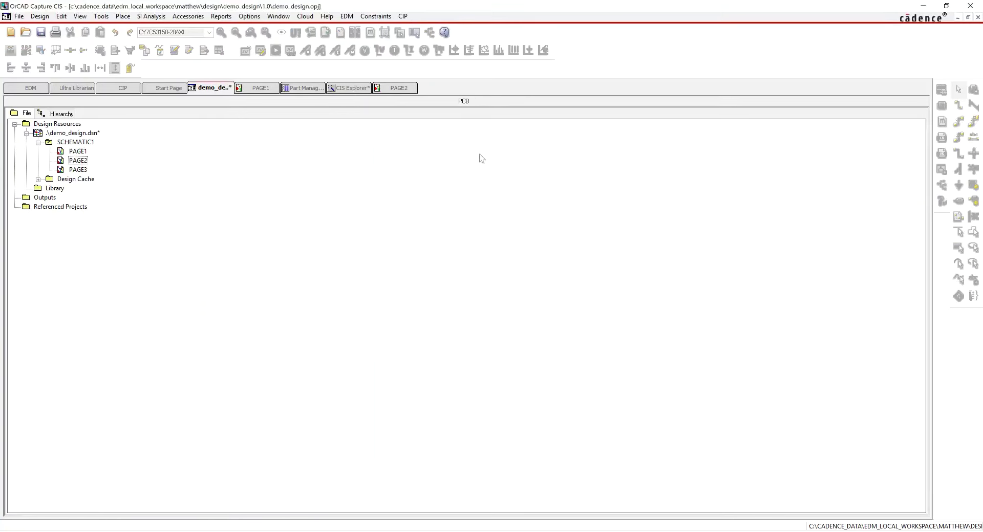
pyautogui.click(978, 17)
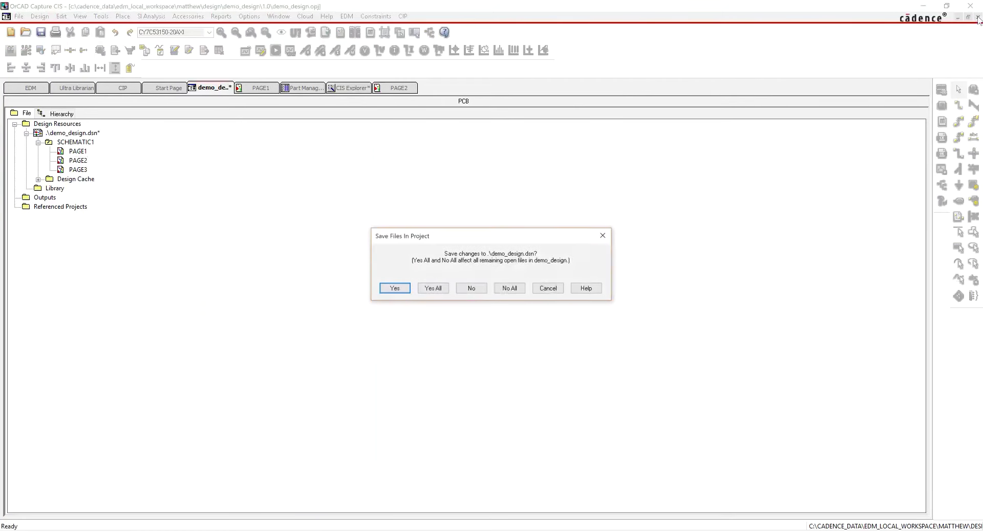
pyautogui.click(434, 289)
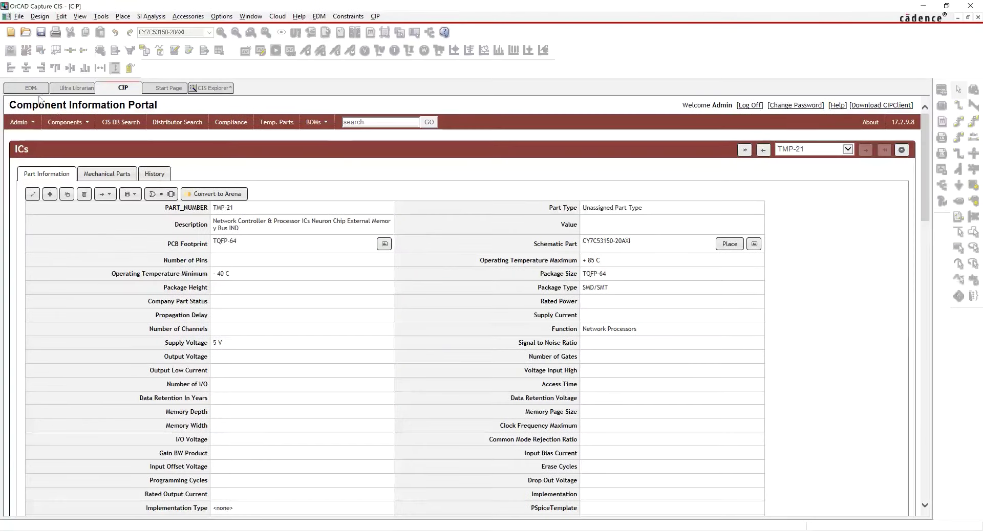
pyautogui.click(32, 88)
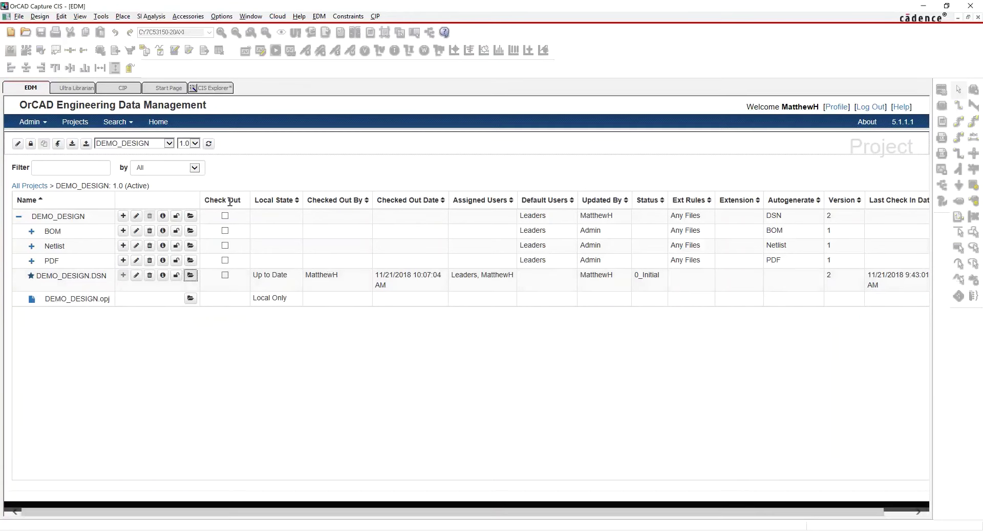
# - Check in DEMO_DESIGN.DSN with status 1_Approved and the comment 'new design check'
pyautogui.click(86, 144)
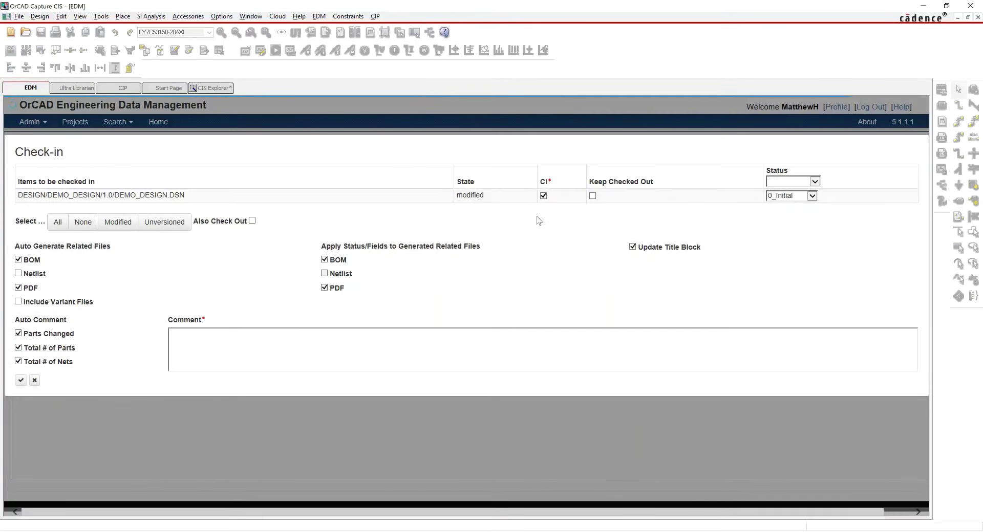
pyautogui.click(812, 196)
pyautogui.click(799, 206)
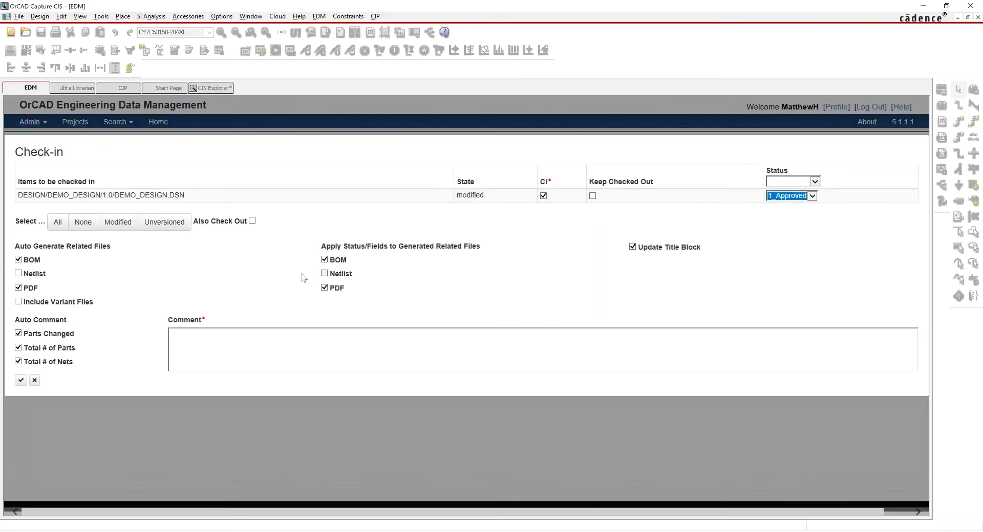
pyautogui.click(243, 345)
pyautogui.click(244, 345)
pyautogui.write('new design check in')
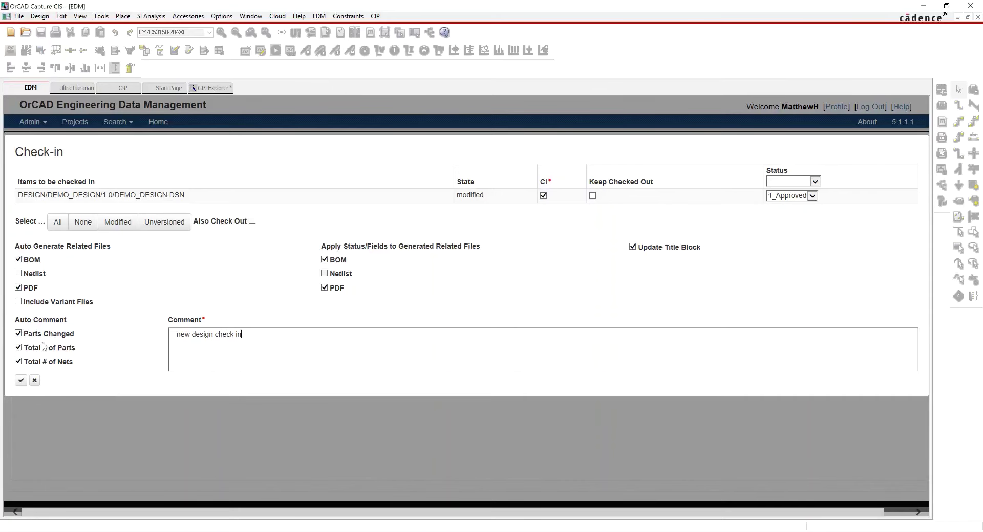
pyautogui.click(21, 382)
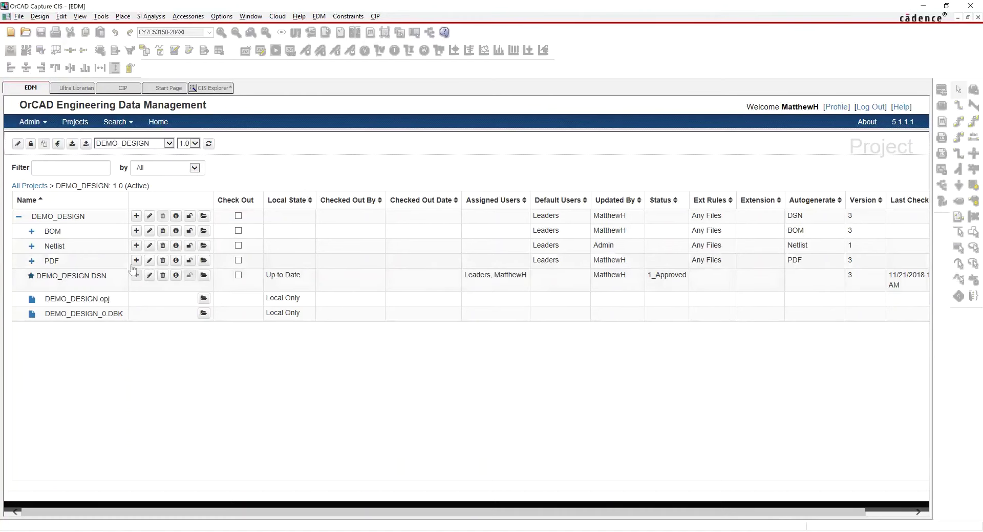
# - Expand the PDF folder, open DEMO_DESIGN.pdf, and move the Acrobat window fully on screen
pyautogui.click(31, 261)
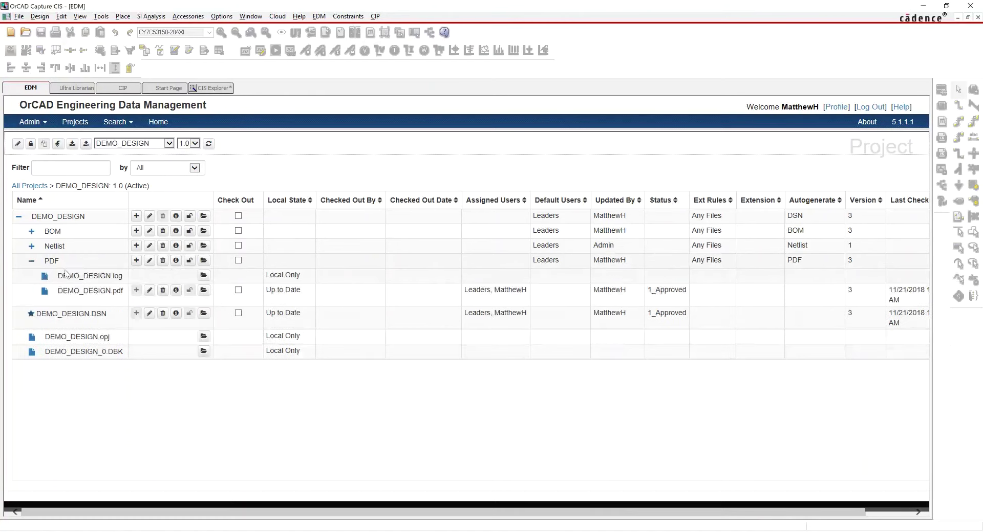
pyautogui.click(203, 291)
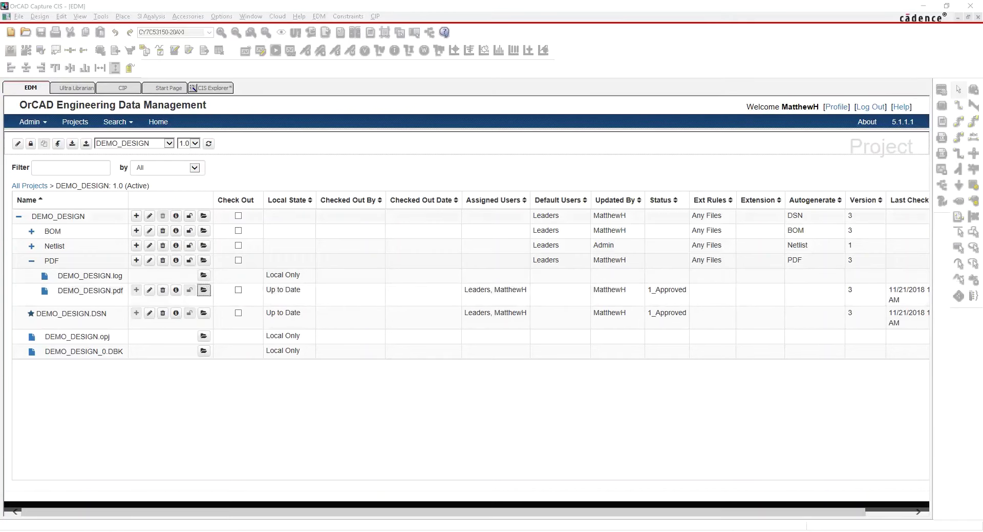
pyautogui.moveTo(752, 56); pyautogui.dragTo(219, 20)
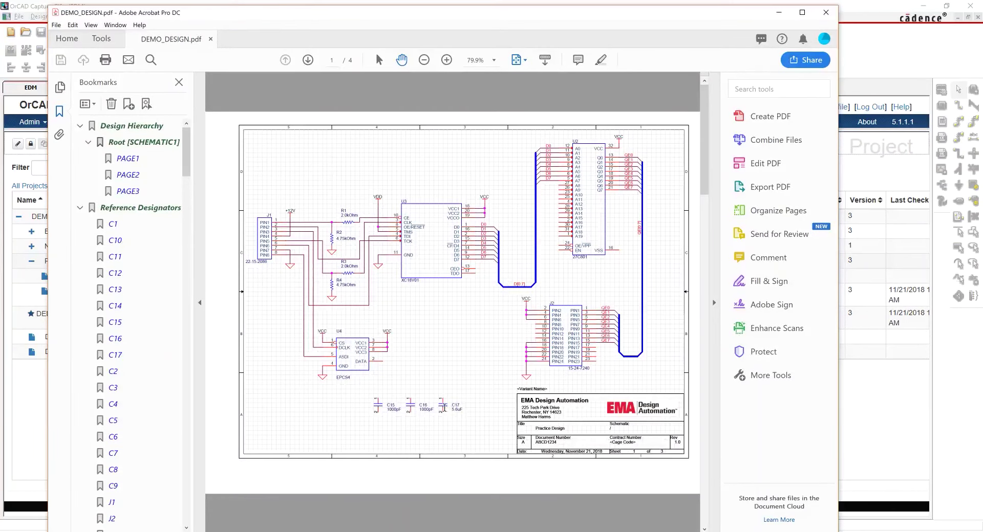
# - Inspect the part property popups and the new U5 on the PDF's PAGE2, then close Acrobat
pyautogui.moveTo(443, 407)
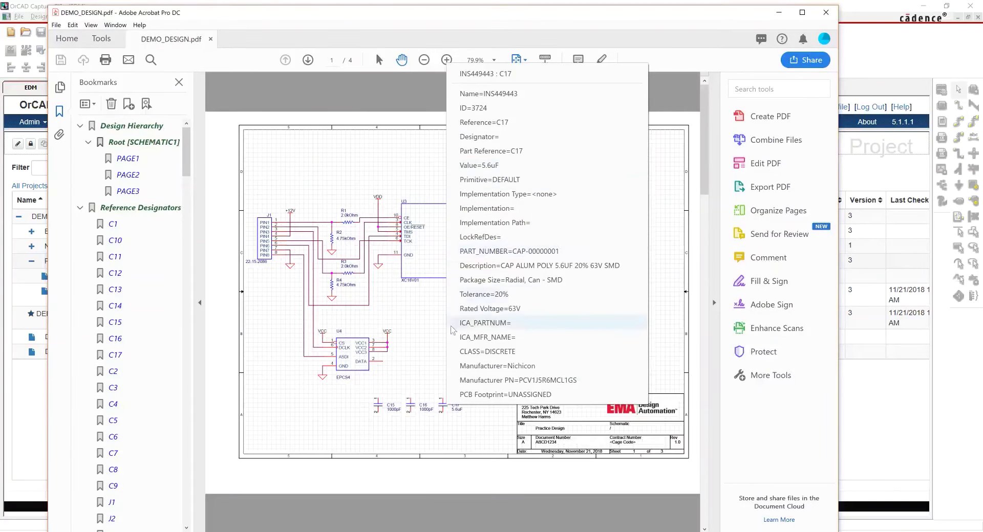
pyautogui.moveTo(423, 250)
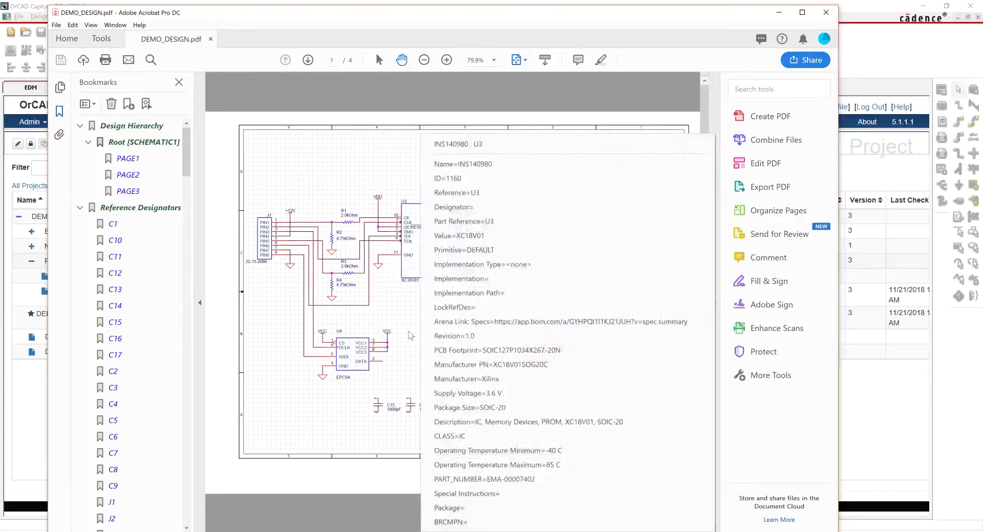
pyautogui.click(133, 177)
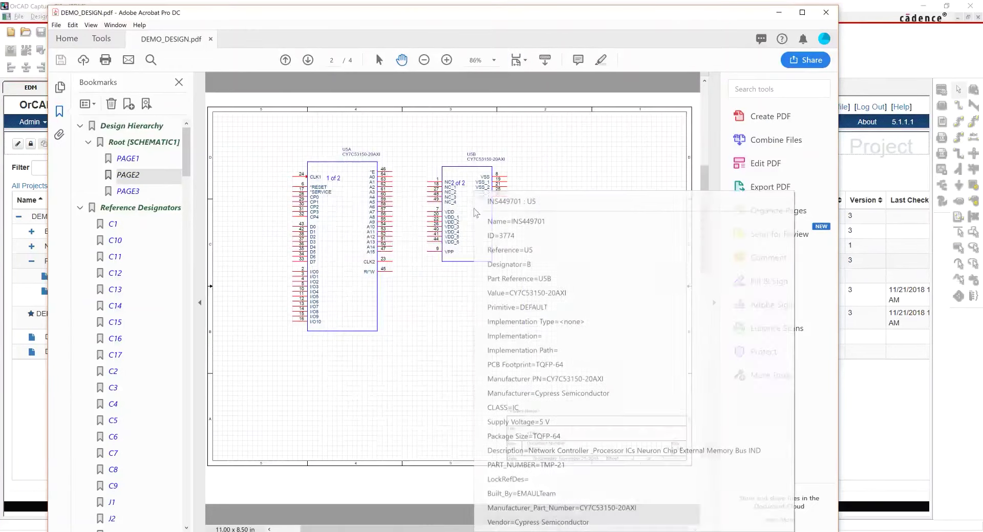
pyautogui.click(829, 16)
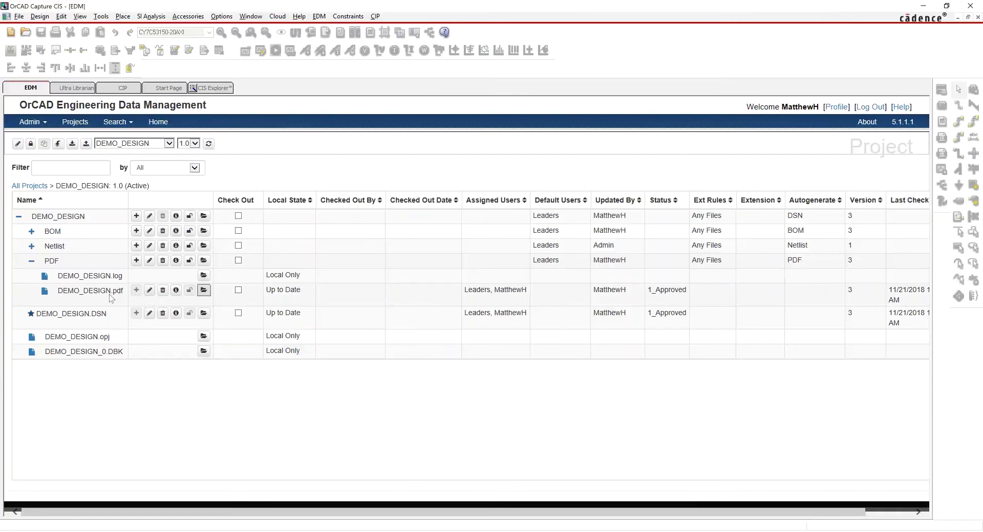
pyautogui.click(31, 232)
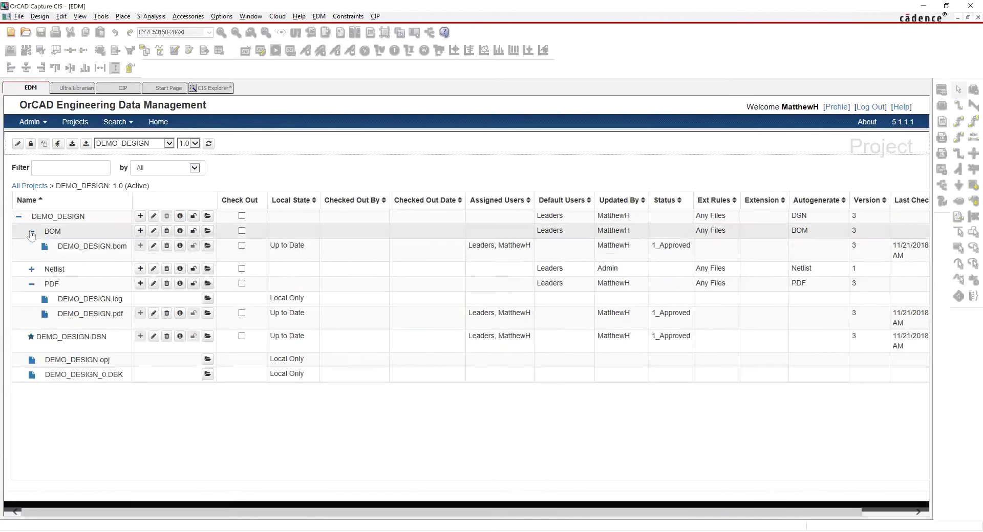
pyautogui.click(31, 232)
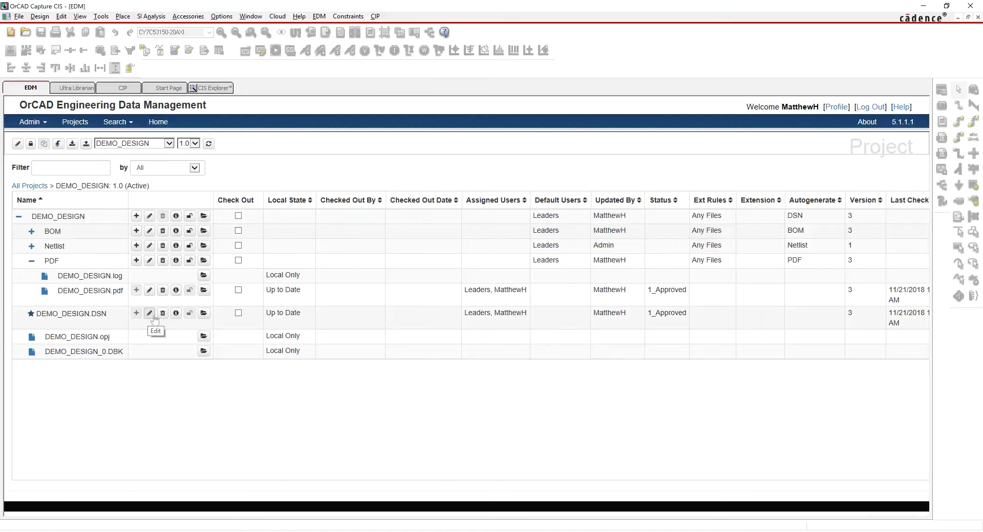
pyautogui.click(175, 314)
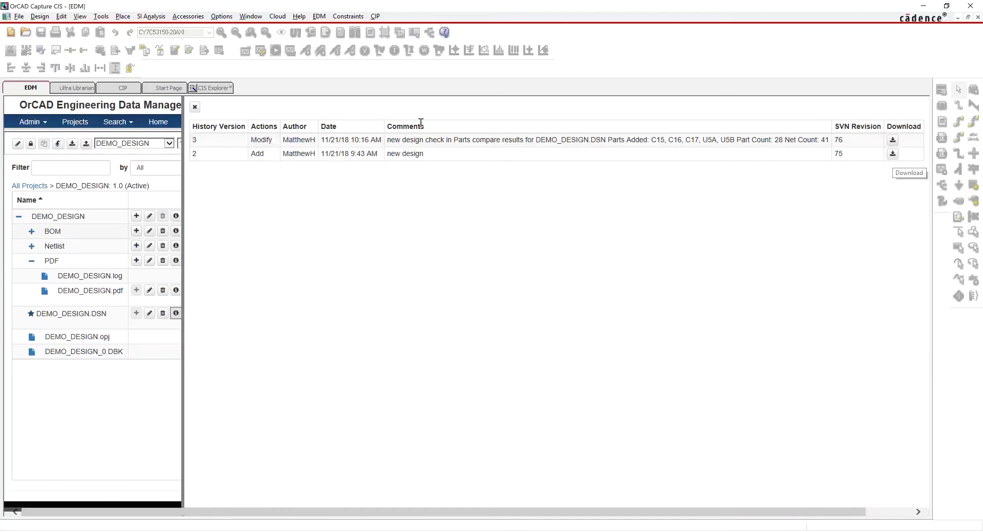
pyautogui.click(196, 108)
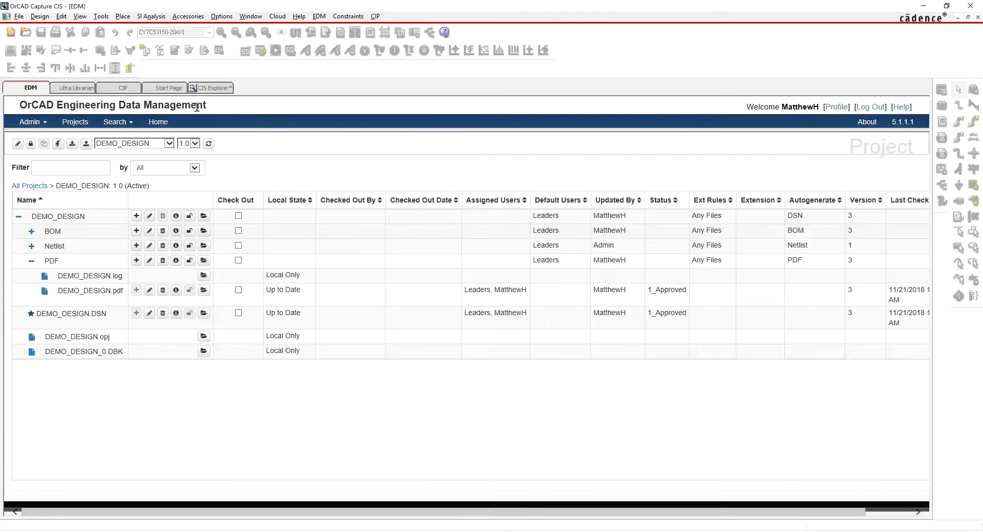